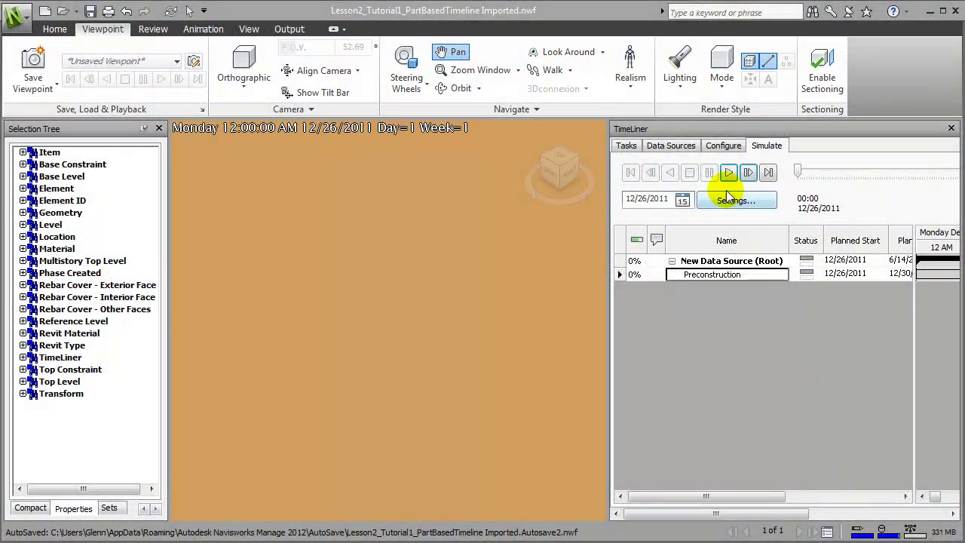
Play the TimeLiner simulation through to its 6/14/2012 end date.
left_click(728, 173)
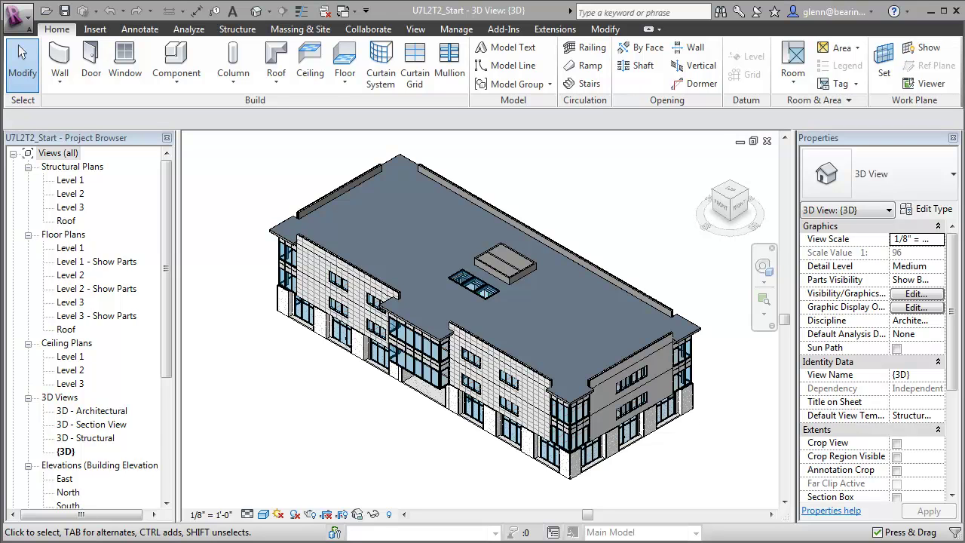
Open the Level 1 floor plan from Revit's Project Browser.
left_click(74, 249)
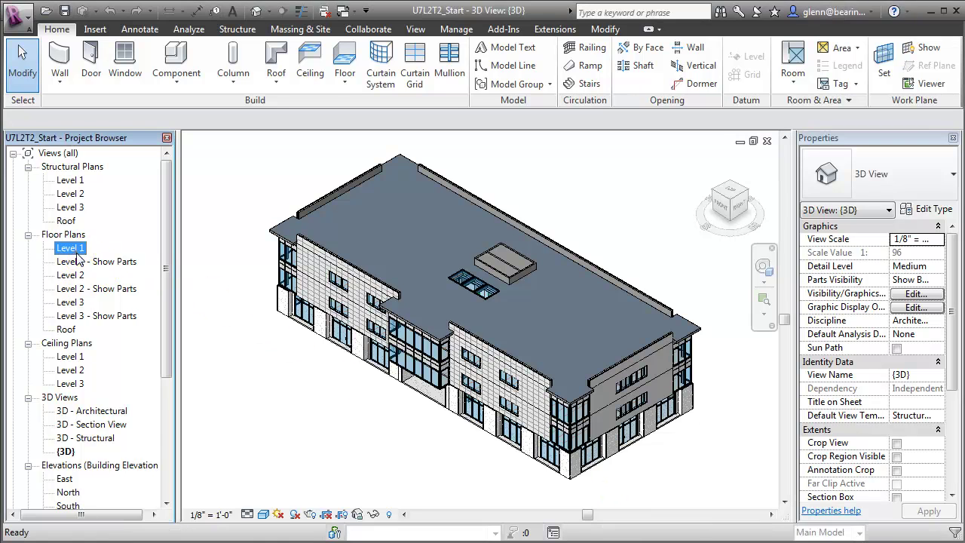
double_click(76, 255)
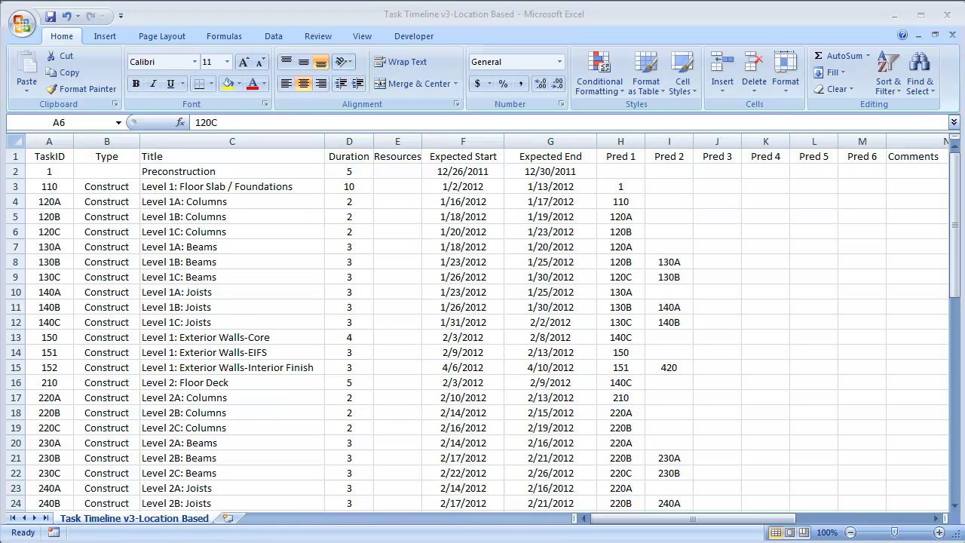
Select task IDs 120A and 120B with their types in the Excel timeline (A4:B5).
left_click(54, 201)
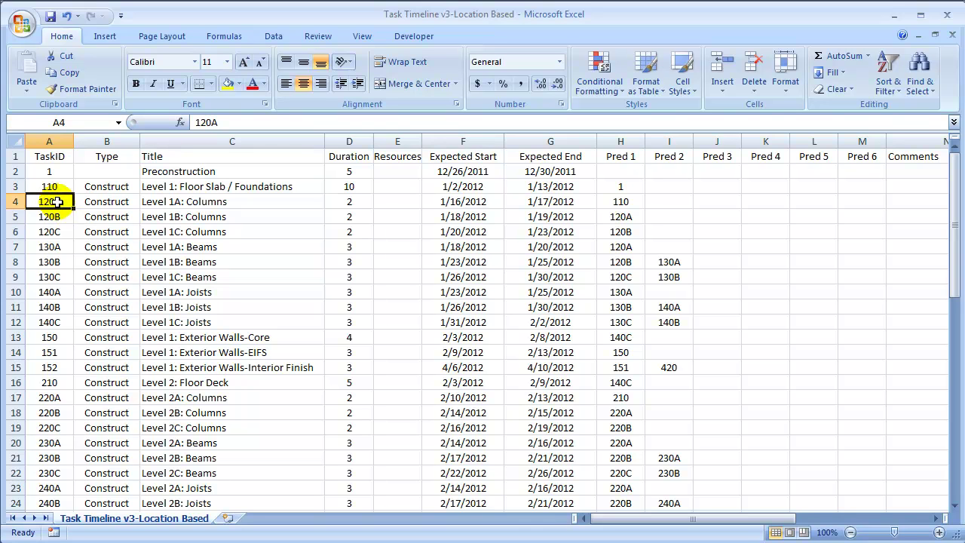
left_click_drag(56, 202, 355, 239)
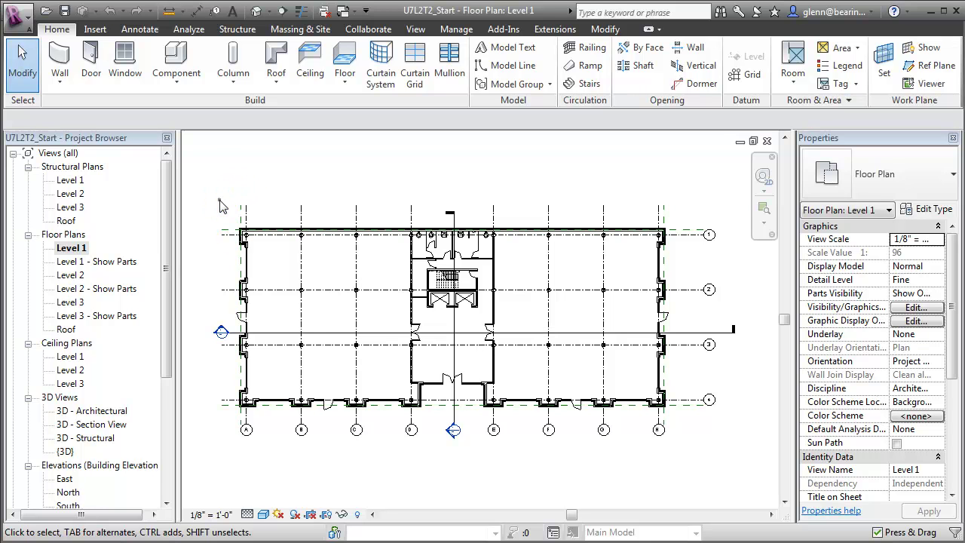
Retag the 12 structural columns in Level 1's left bay with 4D_Task_ID 120A.
left_click_drag(220, 200, 391, 450)
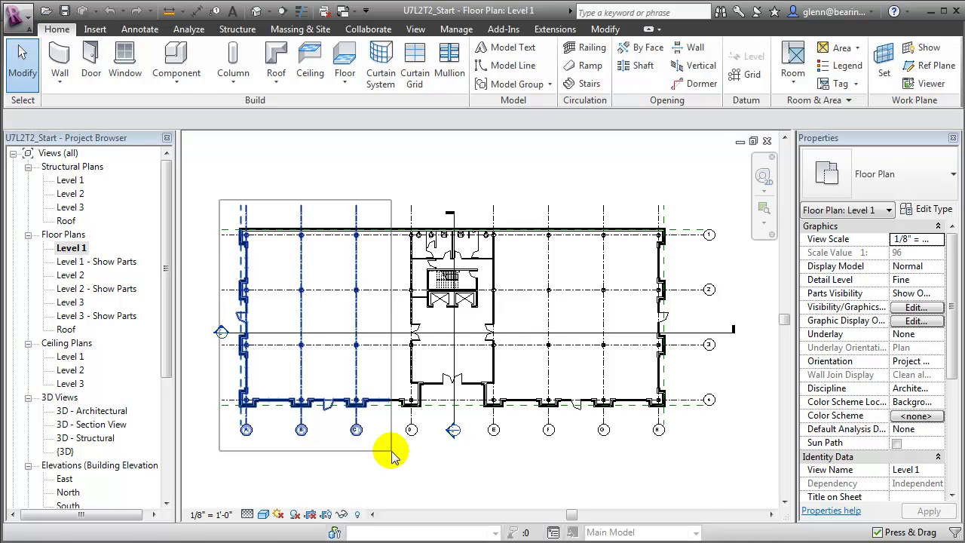
left_click_drag(391, 450, 387, 449)
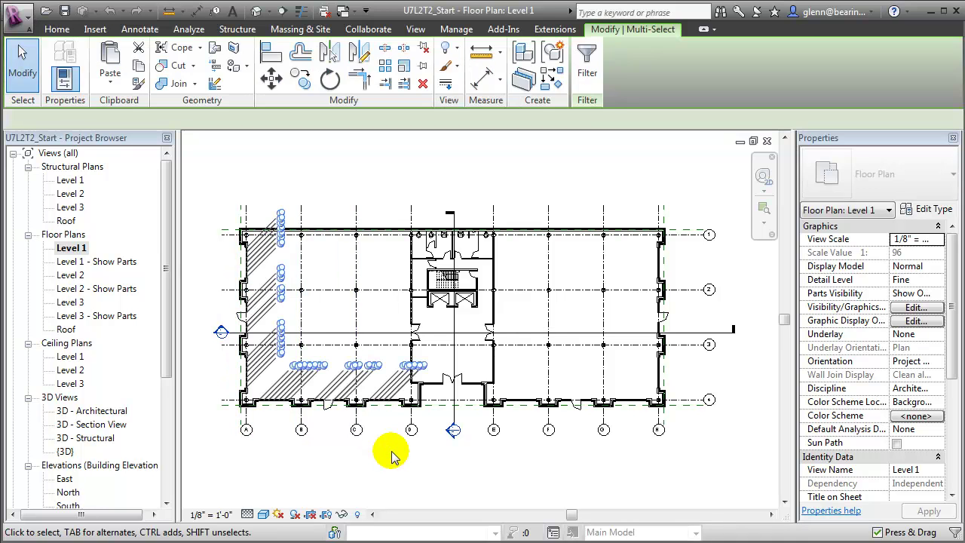
left_click(586, 66)
left_click(315, 243)
left_click(45, 304)
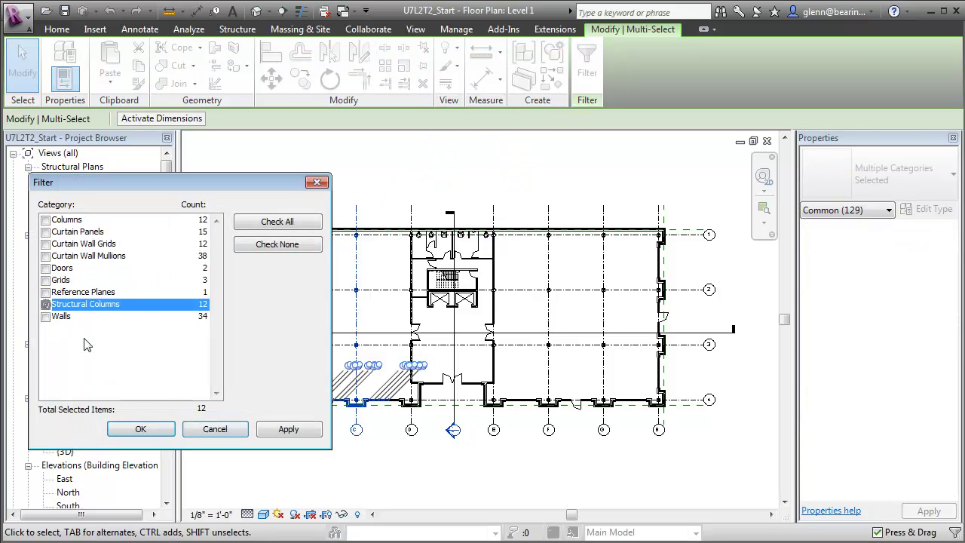
left_click(143, 428)
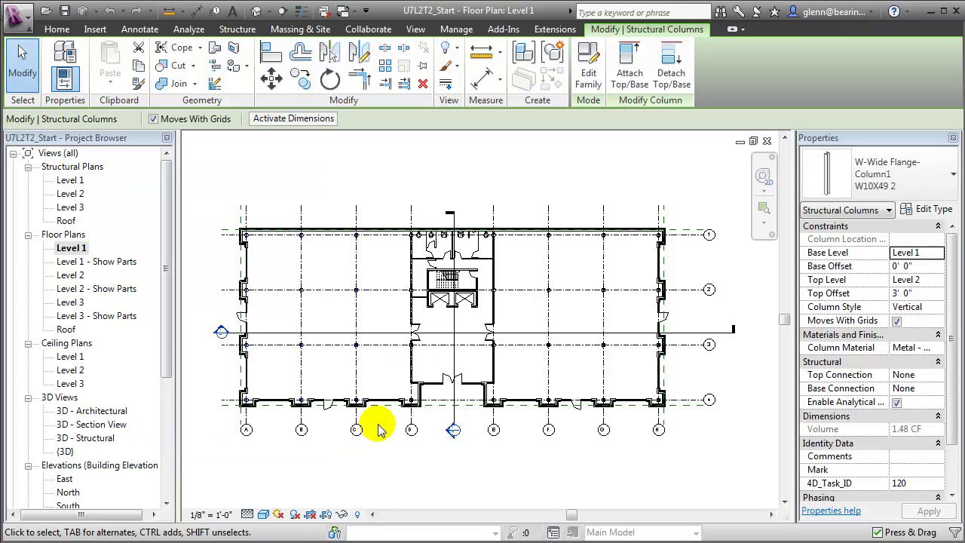
left_click(929, 486)
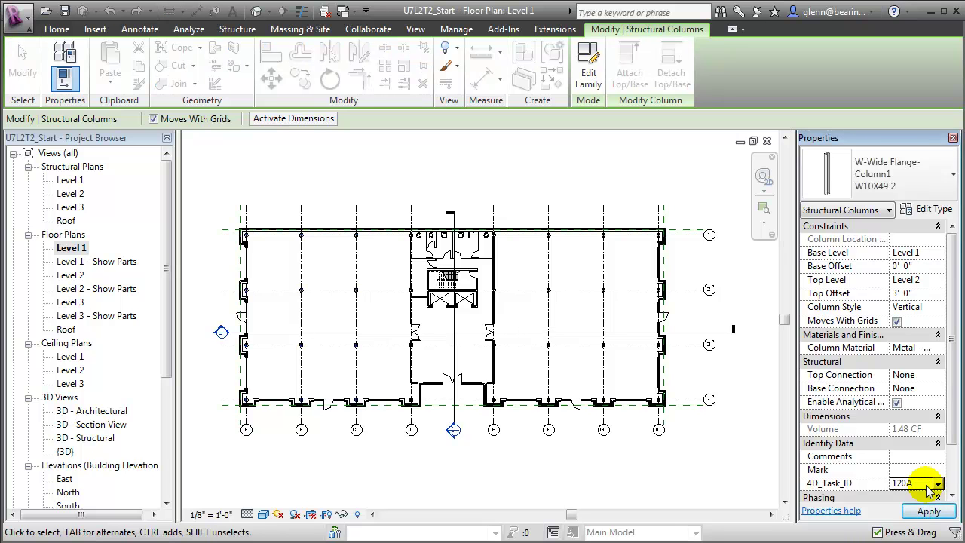
left_click(929, 511)
Filter the central core to its 8 structural columns and set their 4D_Task_ID to 120B.
left_click(609, 424)
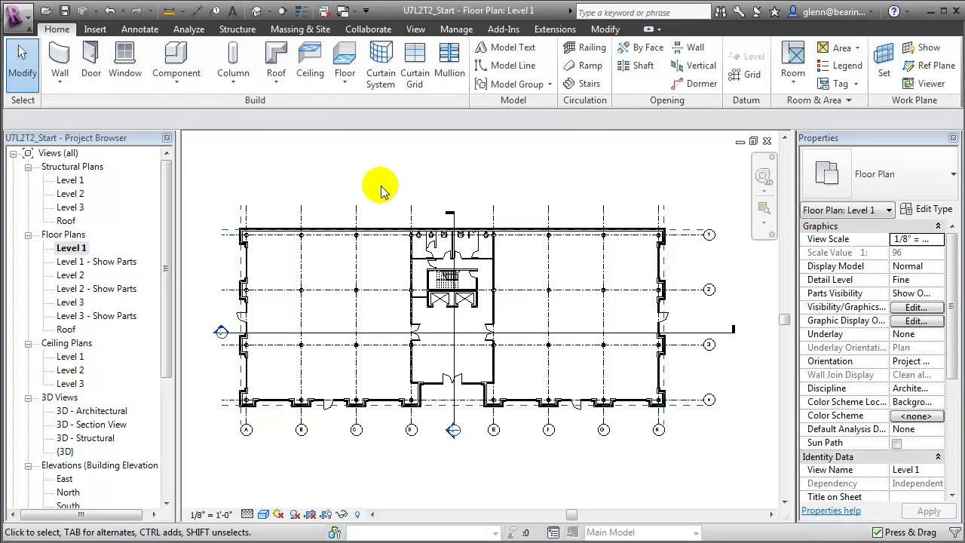
left_click_drag(381, 185, 524, 469)
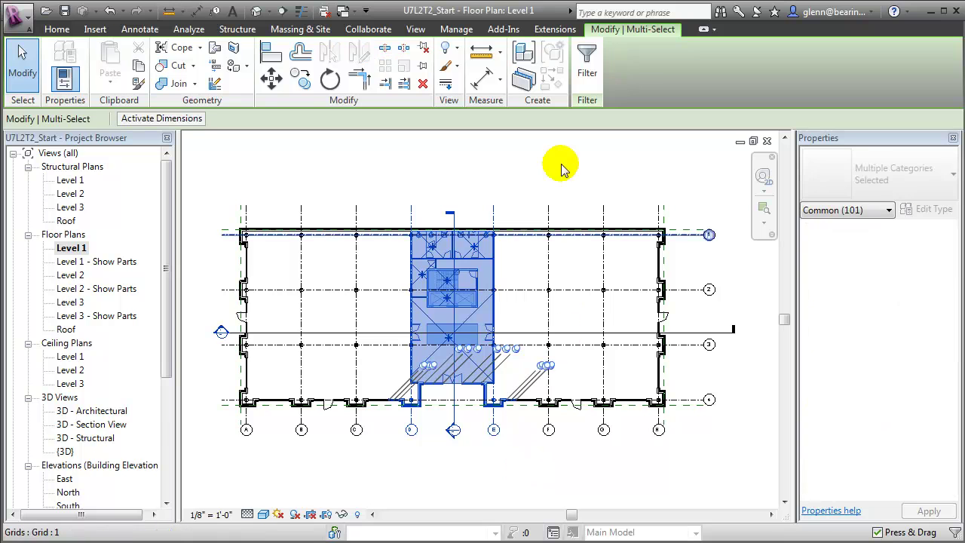
left_click(601, 67)
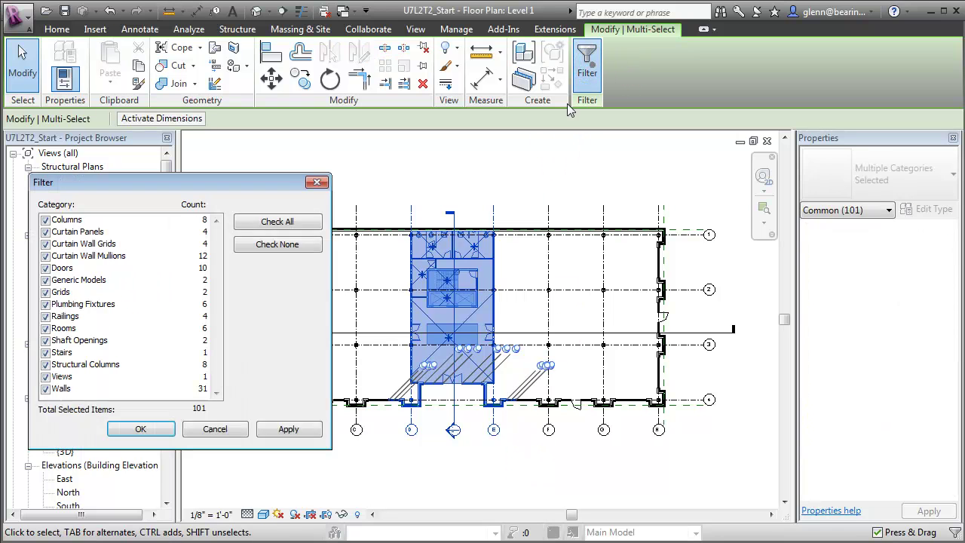
left_click(301, 245)
left_click(70, 364)
left_click(46, 365)
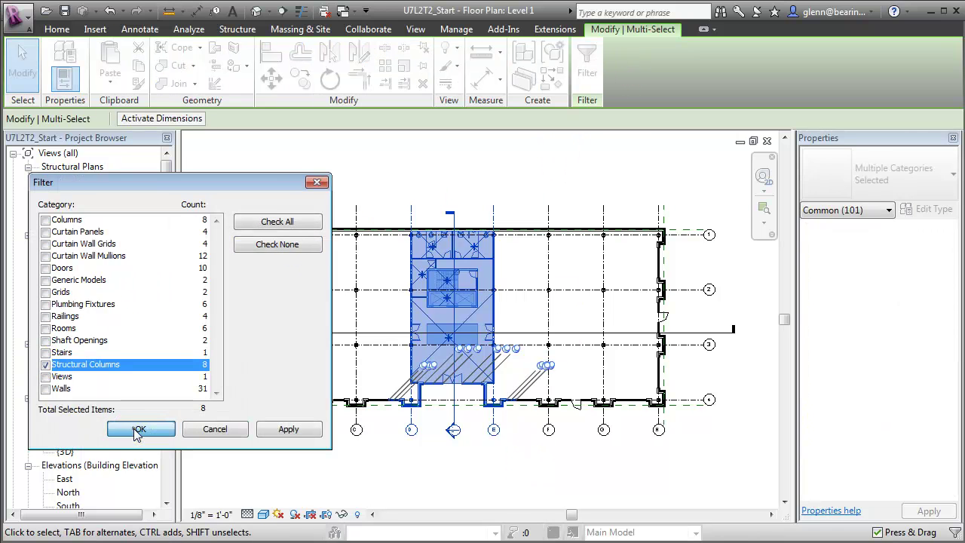
left_click(140, 429)
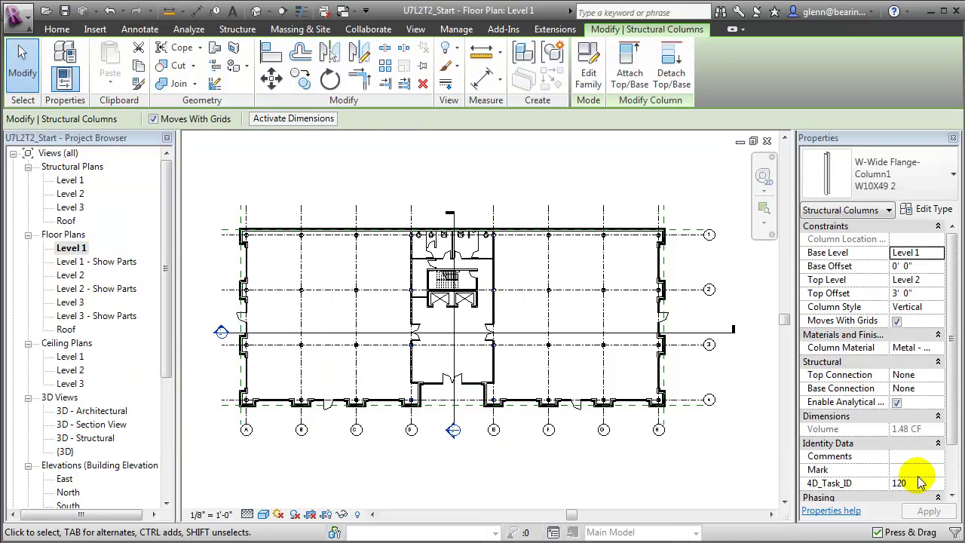
left_click(919, 477)
left_click(918, 478)
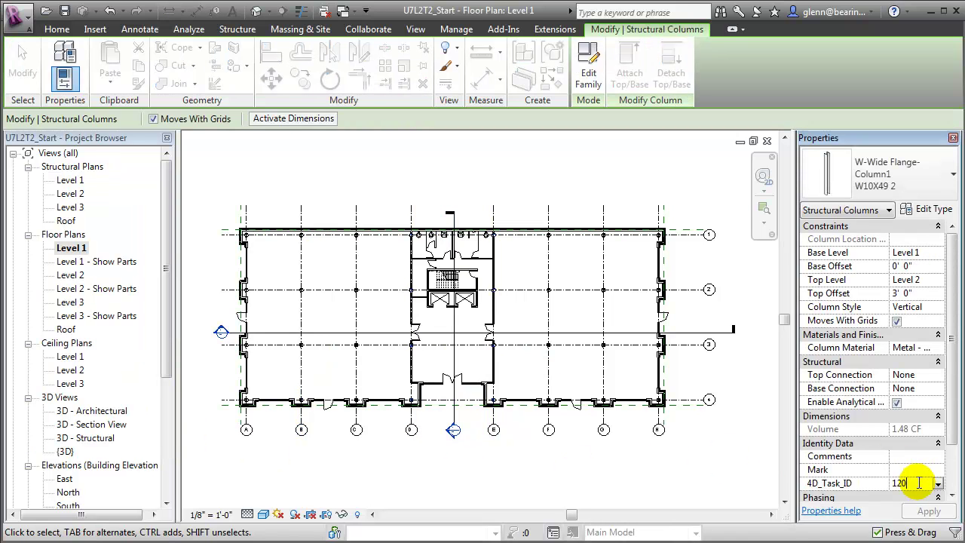
key("BackSpace")
type("3")
key("Return")
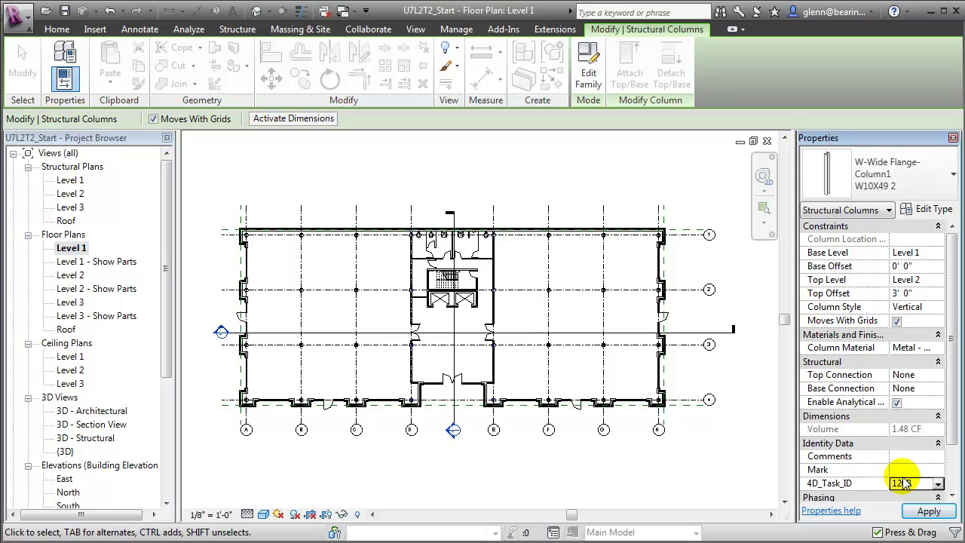
Filter the right bay to its 14 structural columns and begin editing 4D_Task_ID to 120C.
left_click(571, 466)
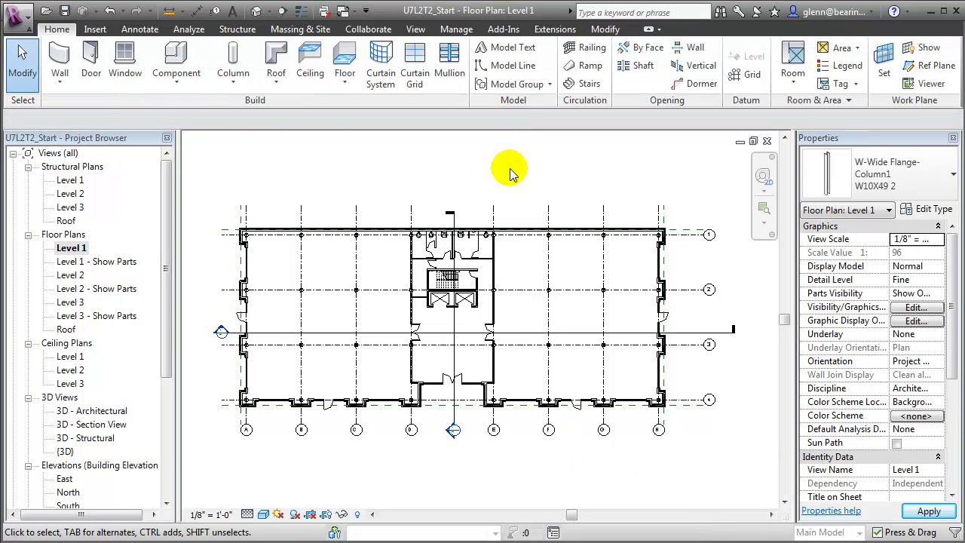
mouse_move(510, 167)
left_mouse_down()
mouse_move(589, 312)
mouse_move(690, 450)
left_mouse_up()
left_click(586, 68)
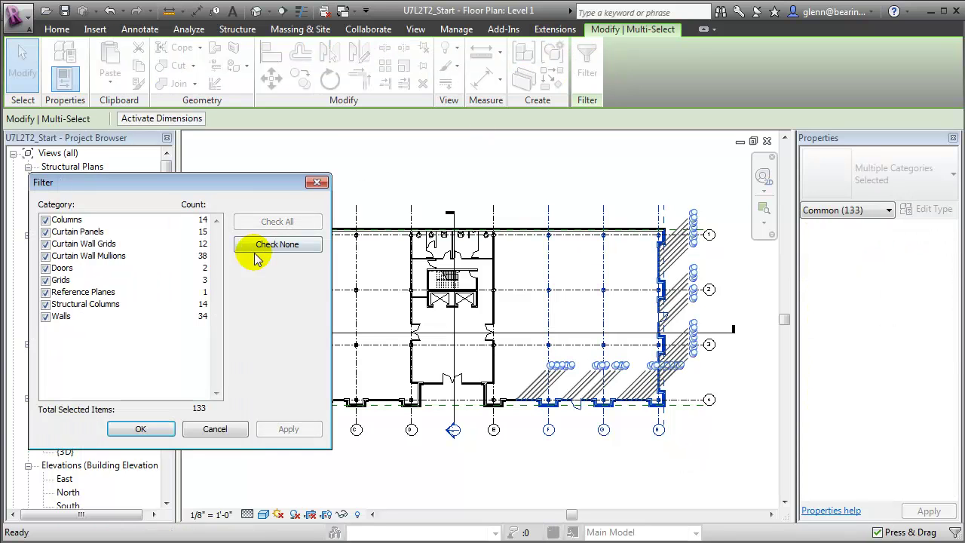
left_click(278, 244)
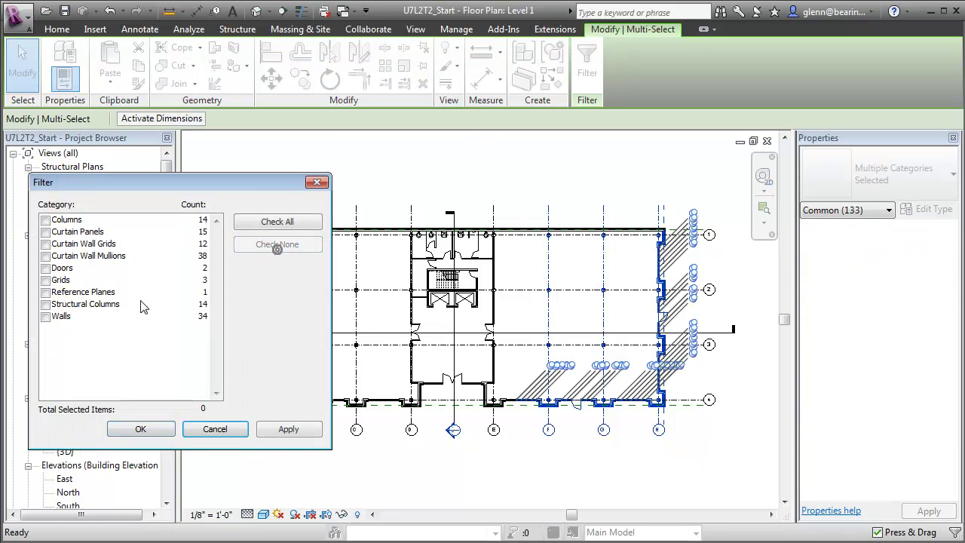
left_click(44, 305)
left_click(136, 428)
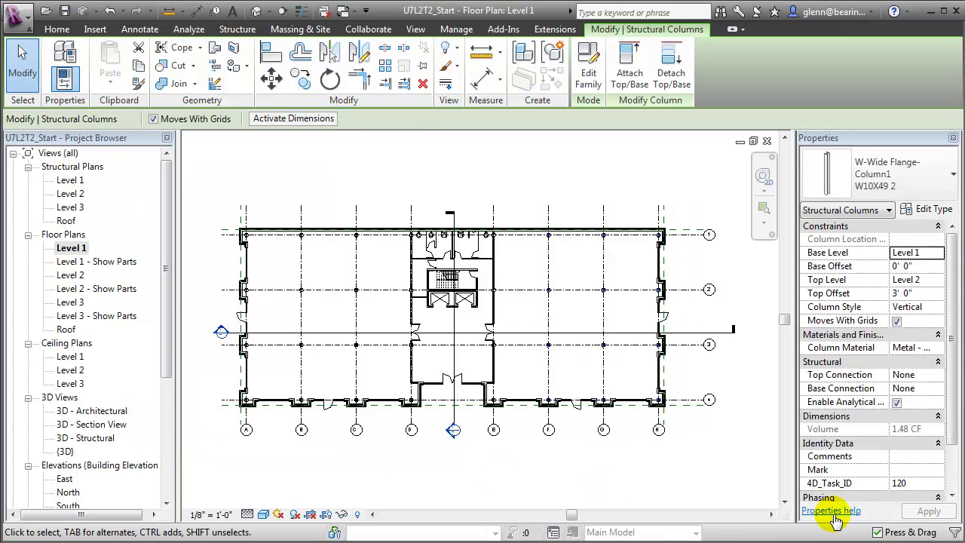
left_click(920, 484)
double_click(919, 482)
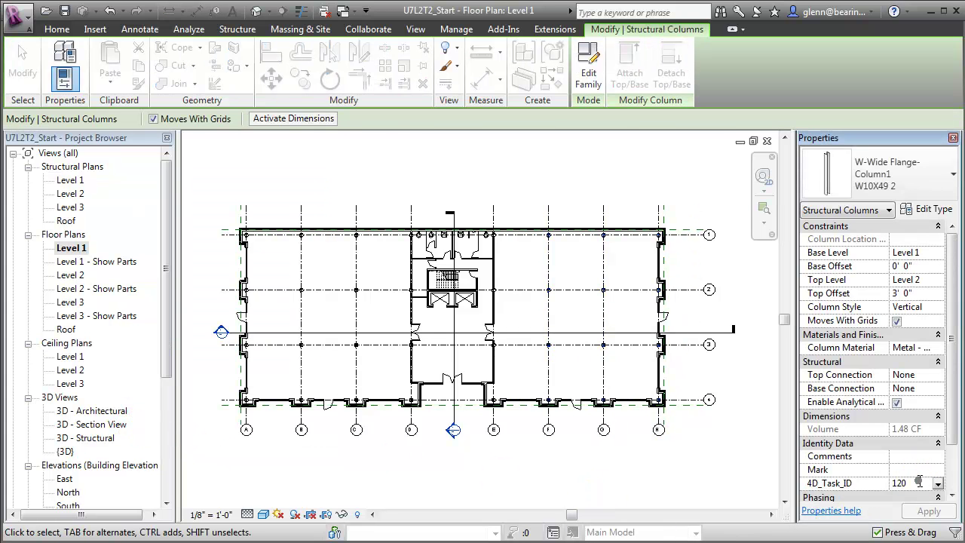
left_click(919, 481)
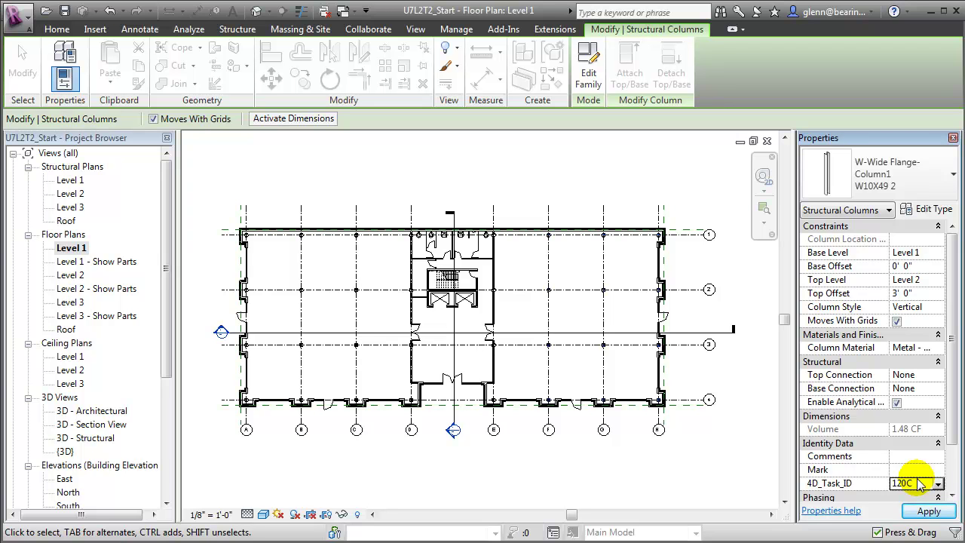
In the Level 1 reflected ceiling plan, change the 17 left-zone girders' 4D_Task_ID to 130A.
double_click(70, 357)
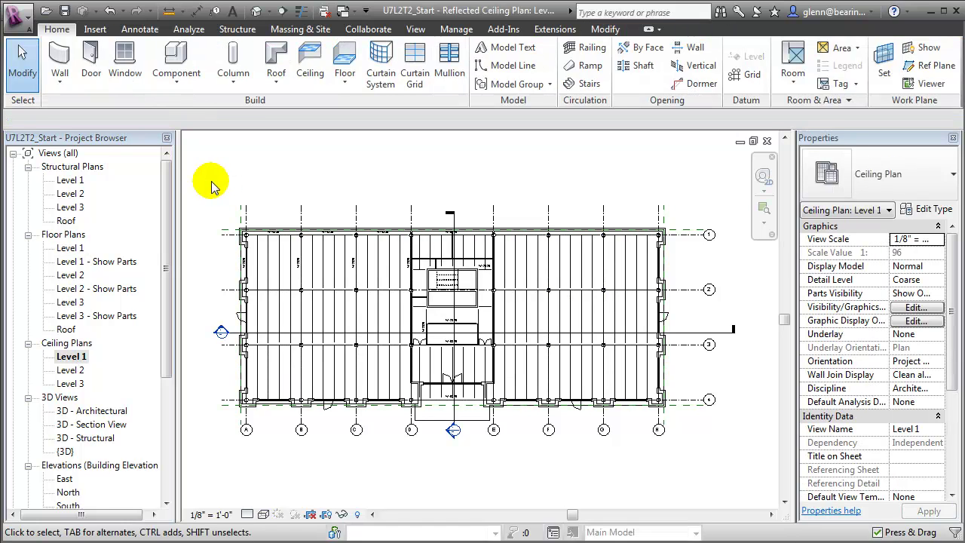
left_click_drag(209, 181, 380, 467)
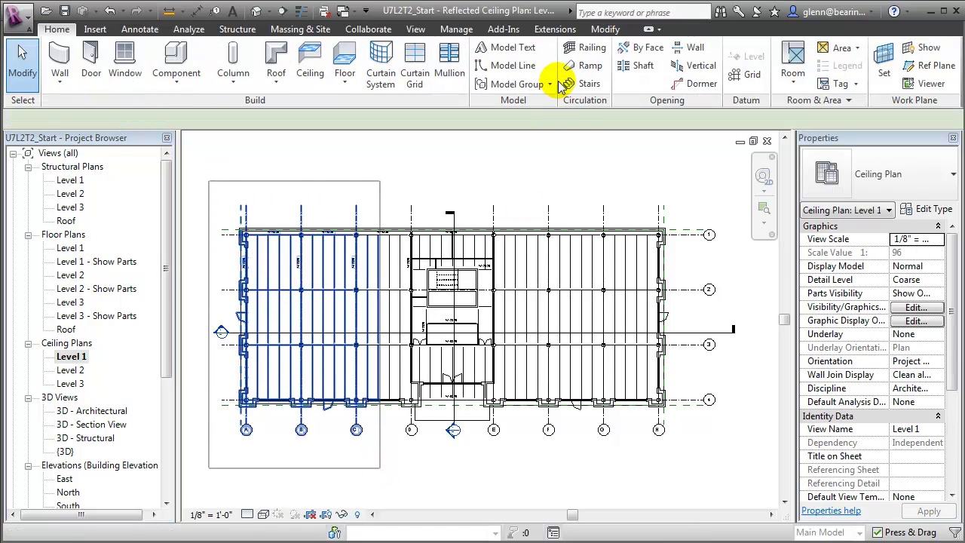
left_click(587, 59)
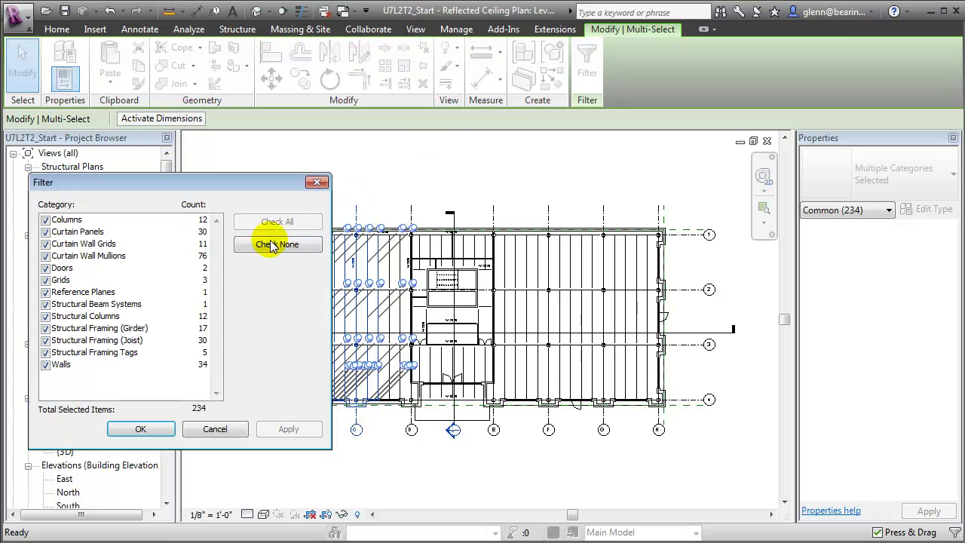
left_click(252, 249)
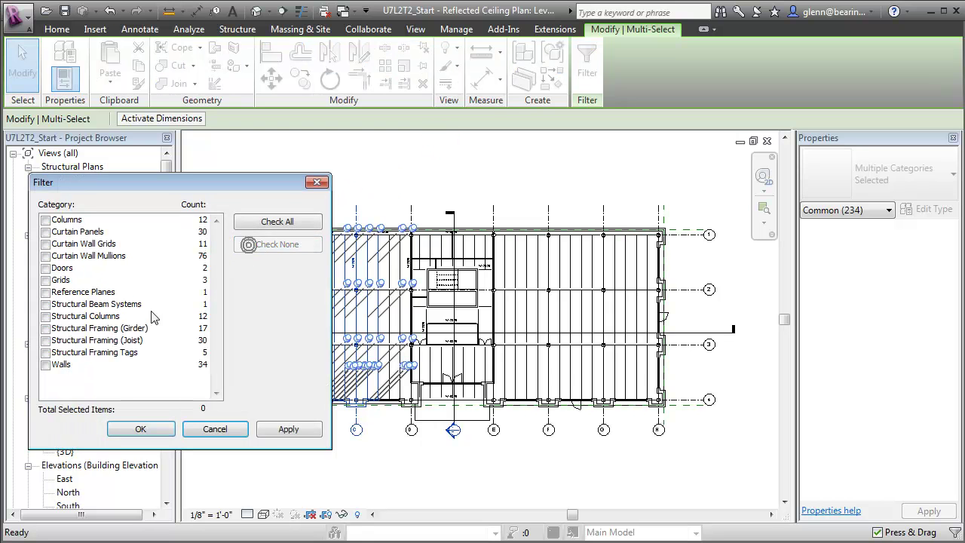
left_click(45, 328)
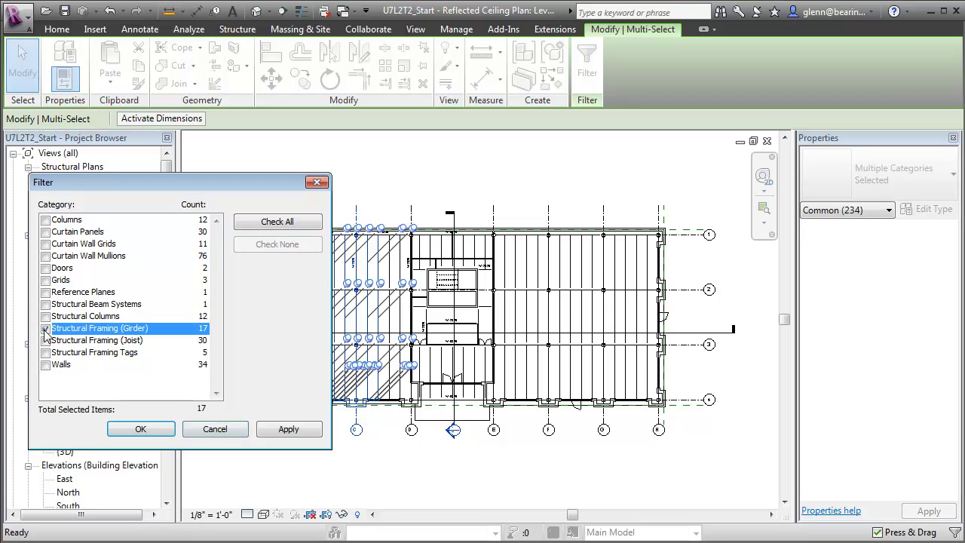
left_click(166, 429)
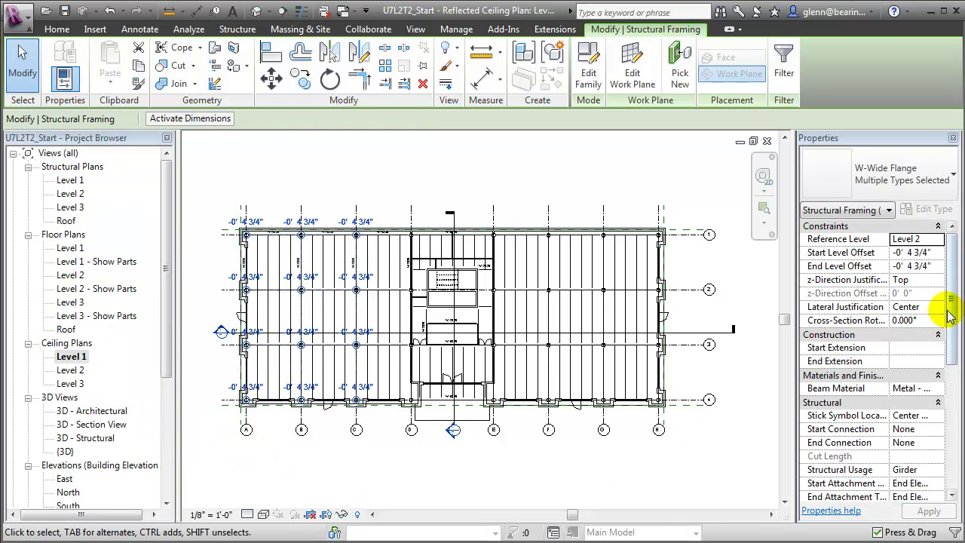
left_click_drag(950, 316, 951, 398)
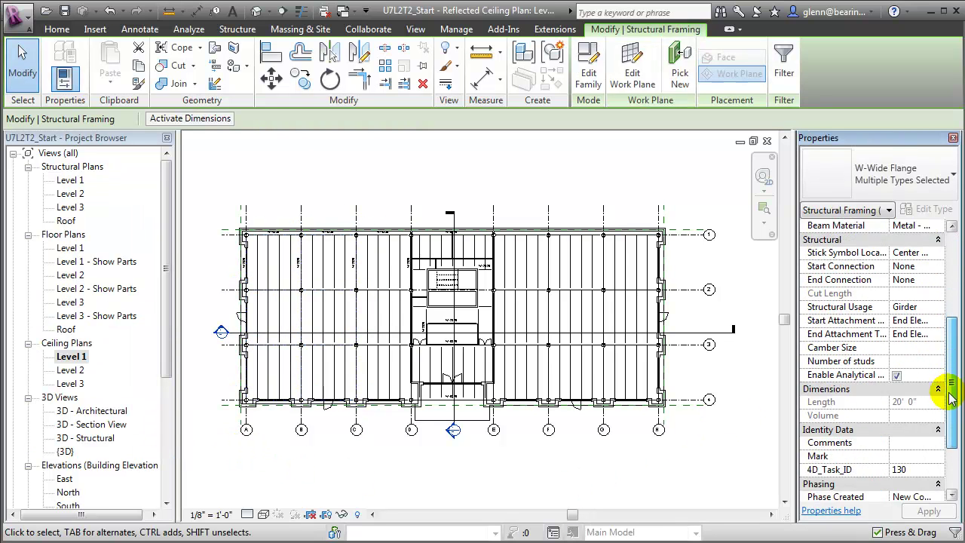
left_click(918, 471)
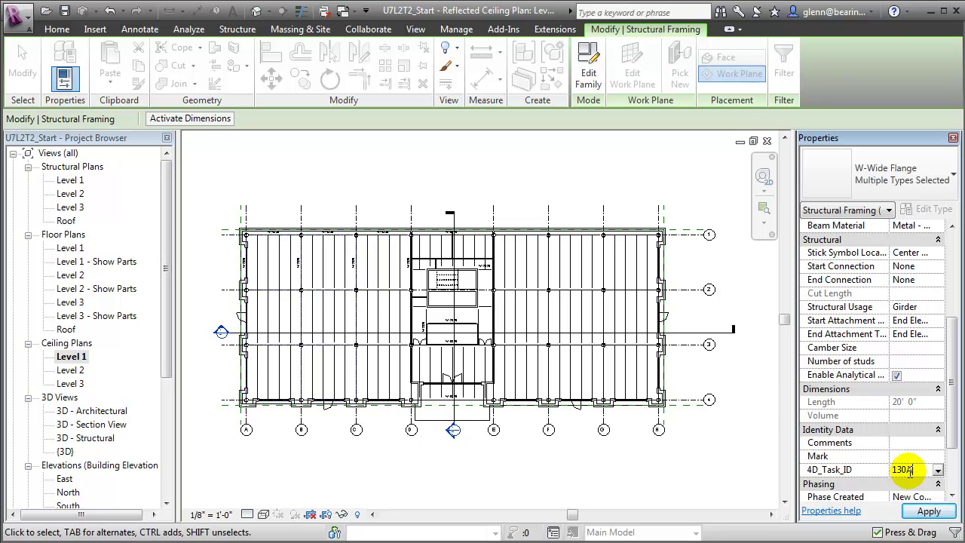
type("A")
left_click(928, 511)
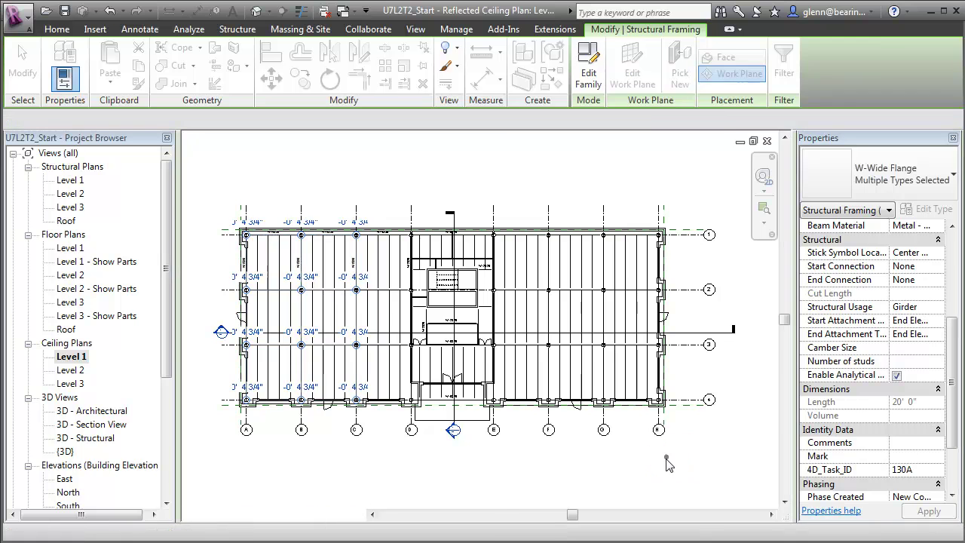
left_click(698, 445)
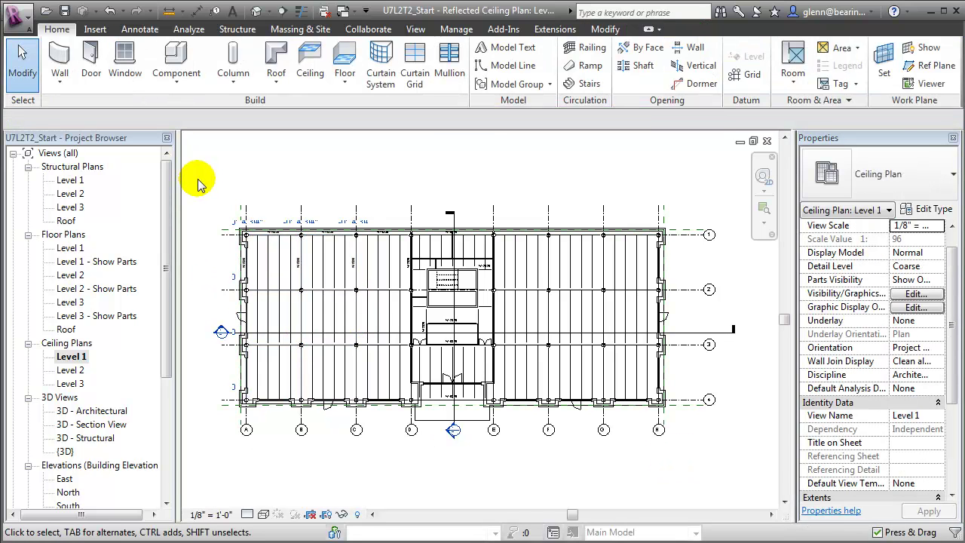
Filter the left zone to its 27 Structural Framing (Joist) members and set 4D_Task_ID 140A.
left_click_drag(198, 178, 377, 450)
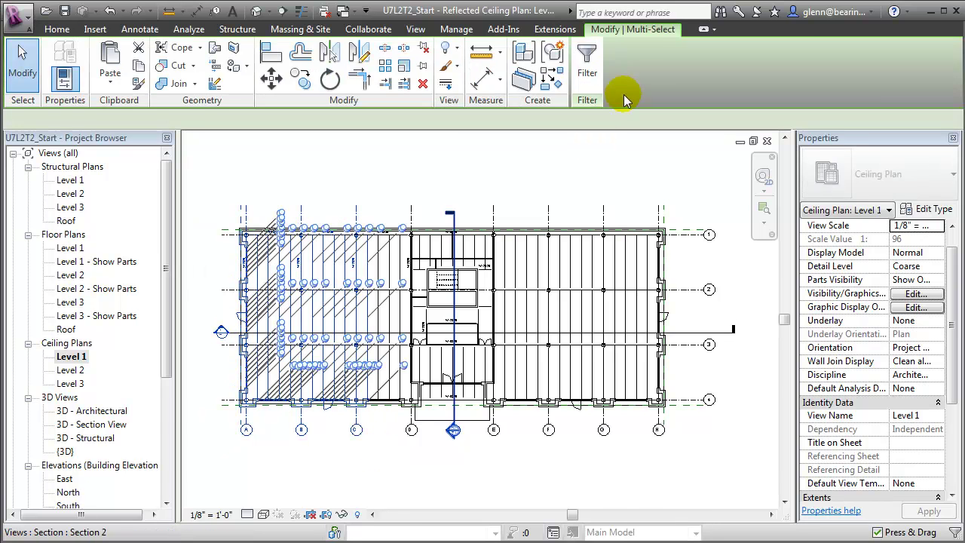
left_click(586, 62)
left_click(279, 245)
left_click(45, 340)
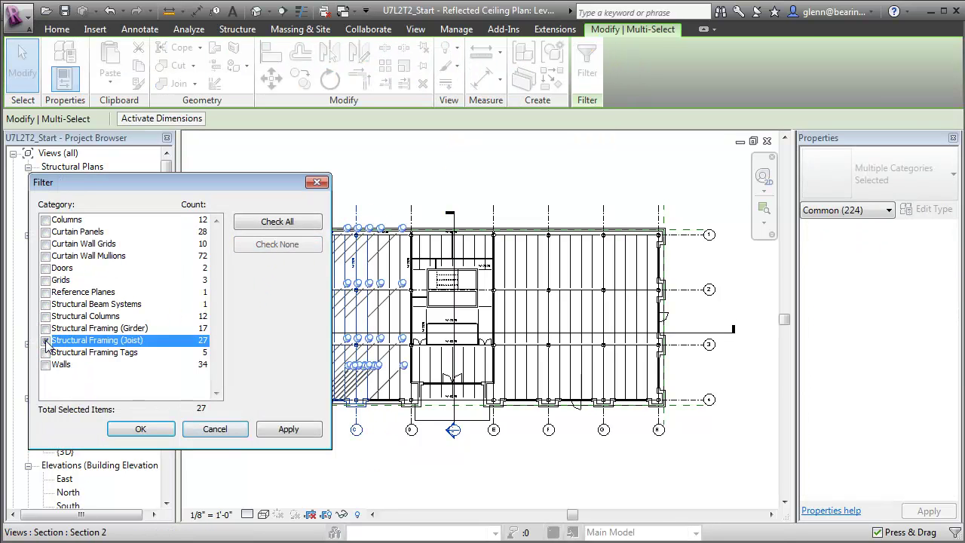
left_click(140, 427)
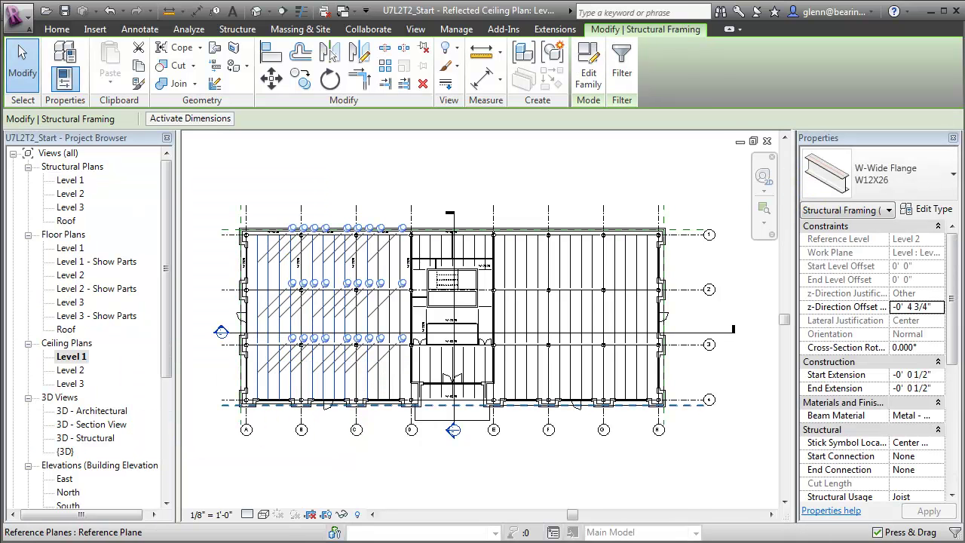
left_click_drag(953, 334, 954, 475)
left_click(922, 389)
type("A")
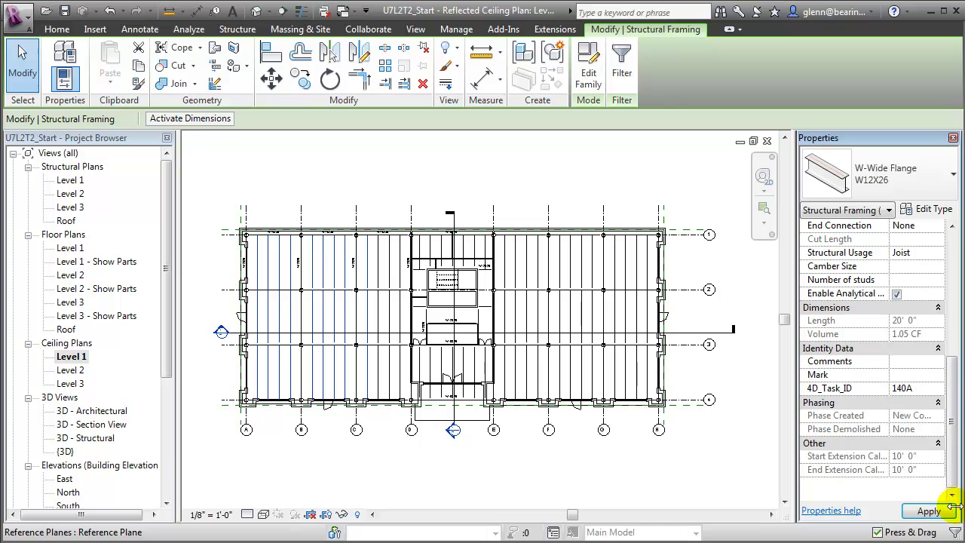
left_click(930, 512)
left_click(718, 471)
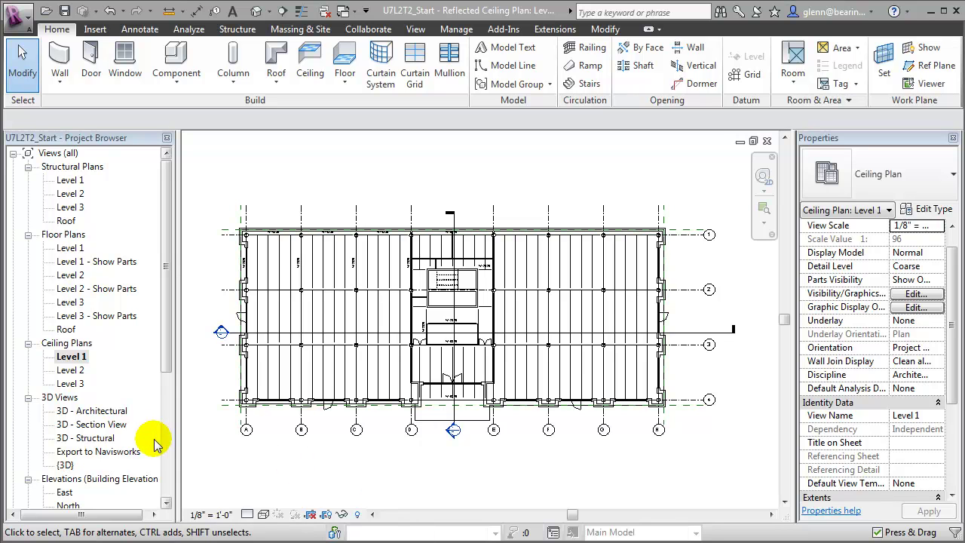
Export the Export to Navisworks 3D view as Lesson2_Part3.nwc with the Navisworks 2012 exporter.
double_click(112, 453)
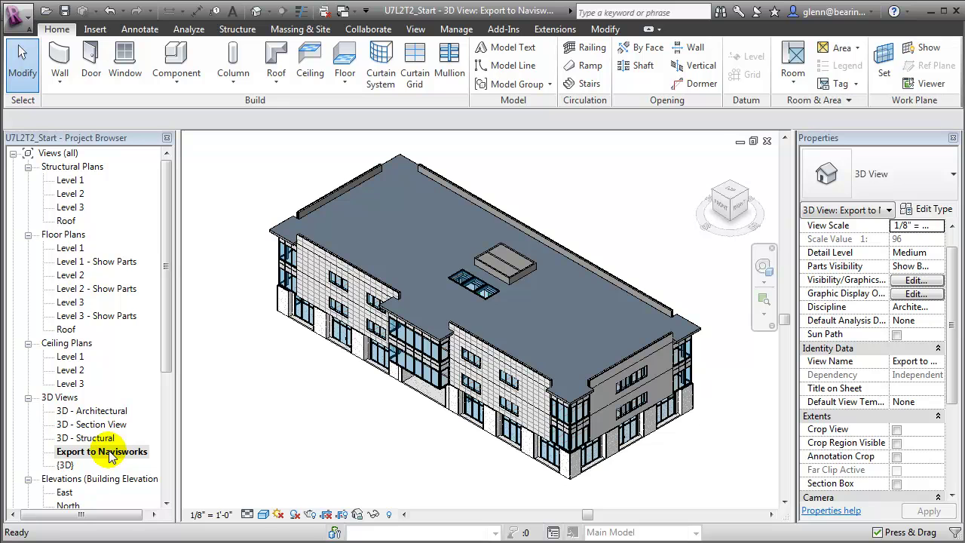
left_click(503, 34)
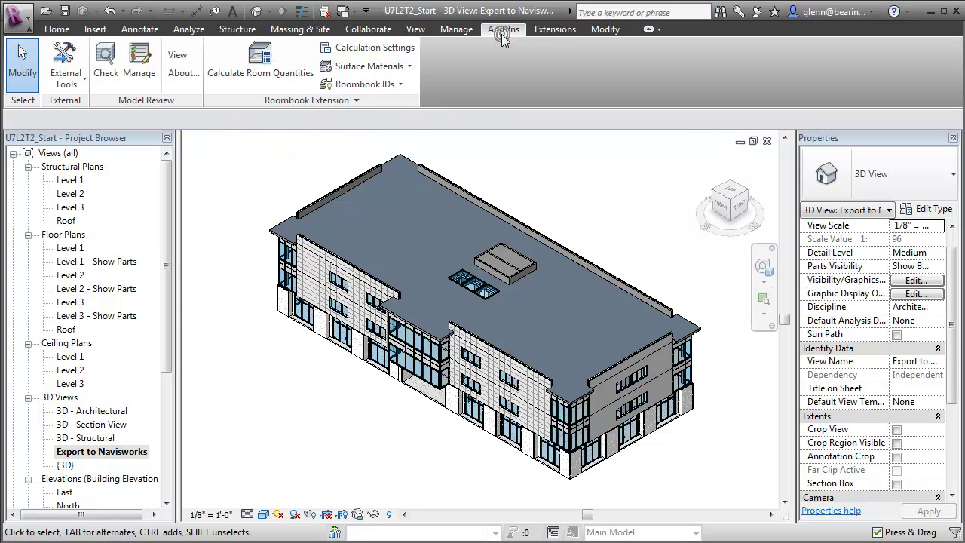
left_click(85, 85)
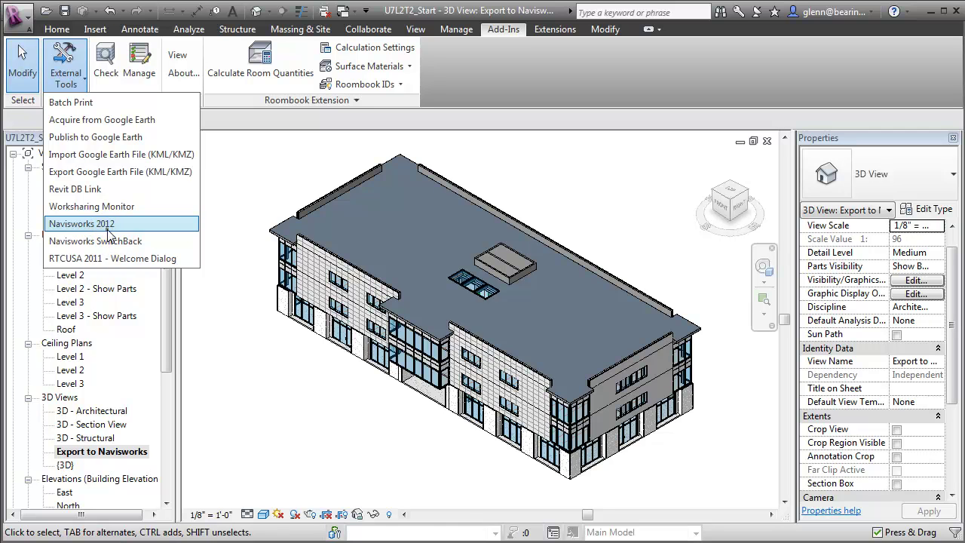
left_click(108, 226)
type("Les")
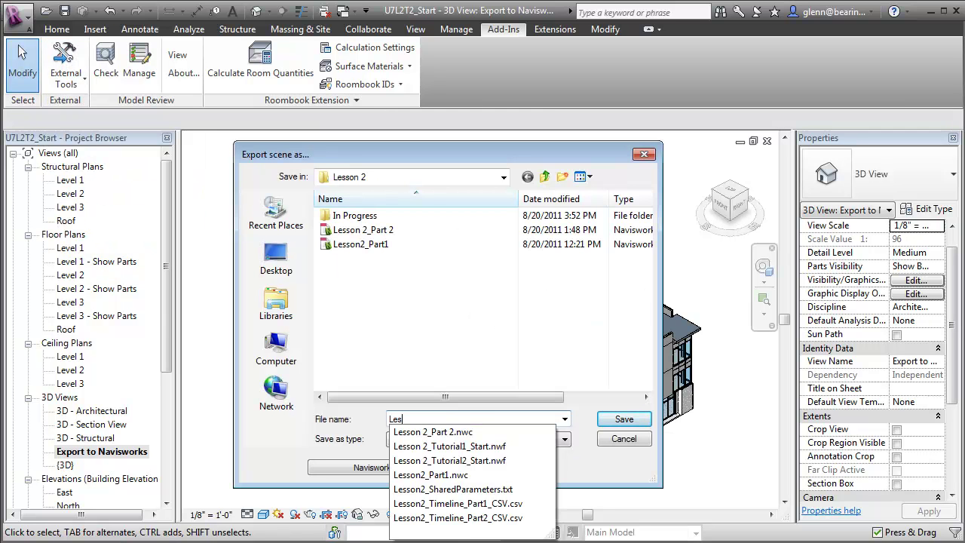
type("son2")
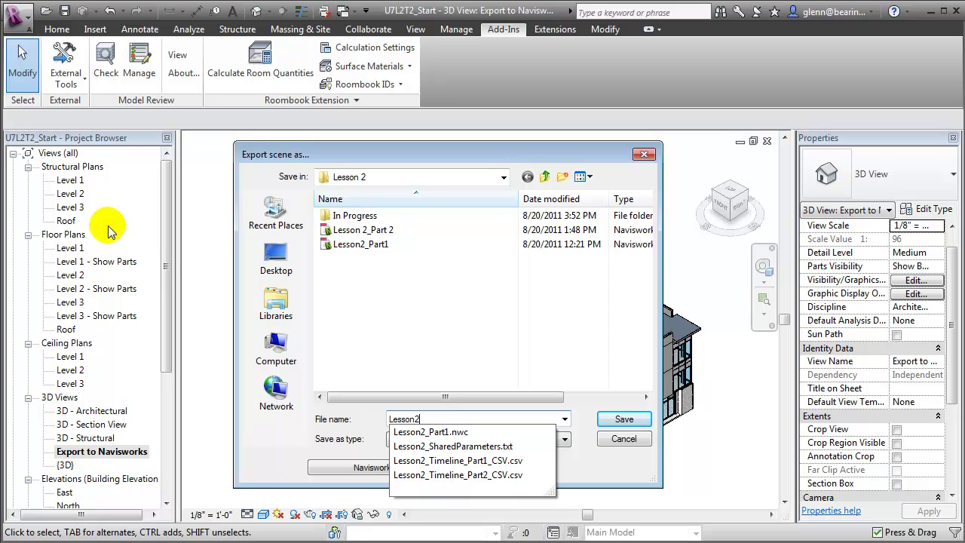
type("_Part3")
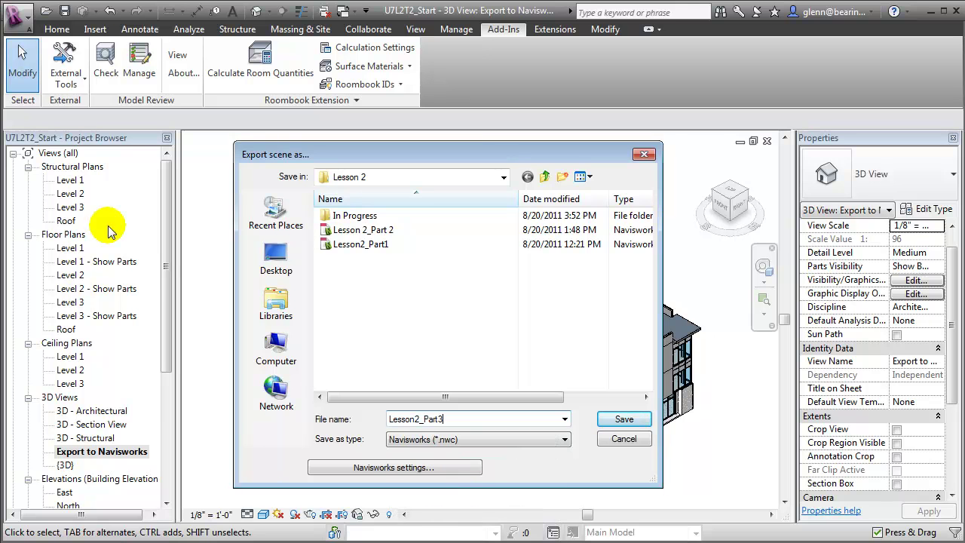
key("Return")
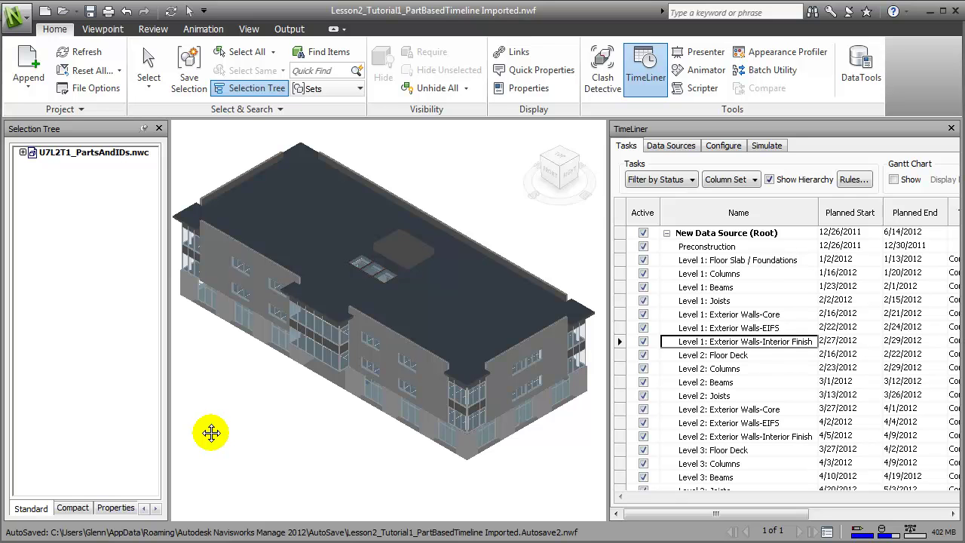
Append Lesson2_Part3.nwc to the Navisworks scene.
left_click(30, 88)
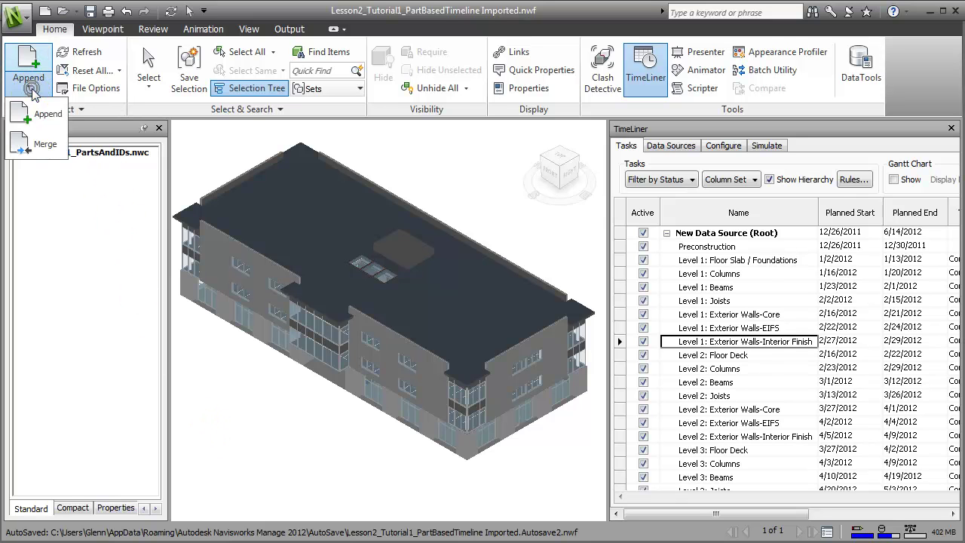
left_click(42, 113)
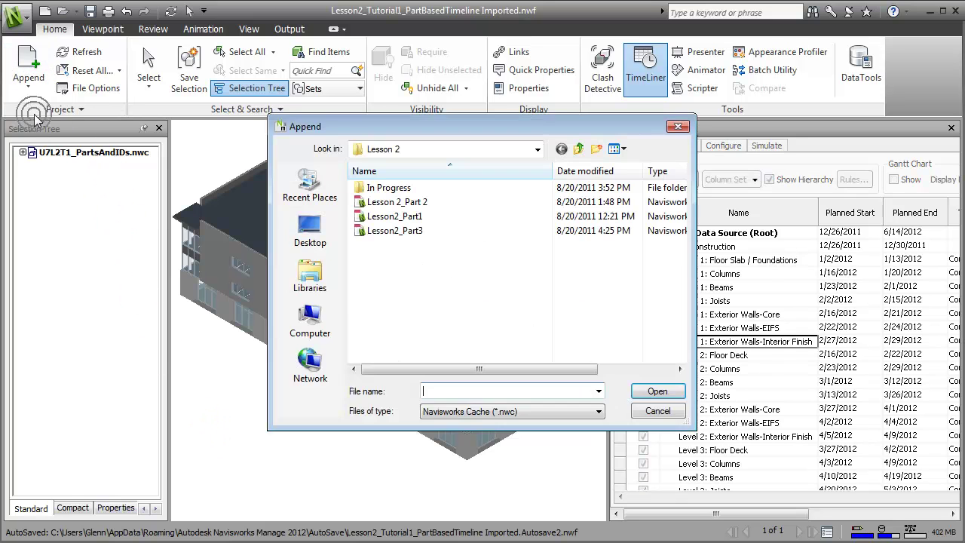
left_click(355, 235)
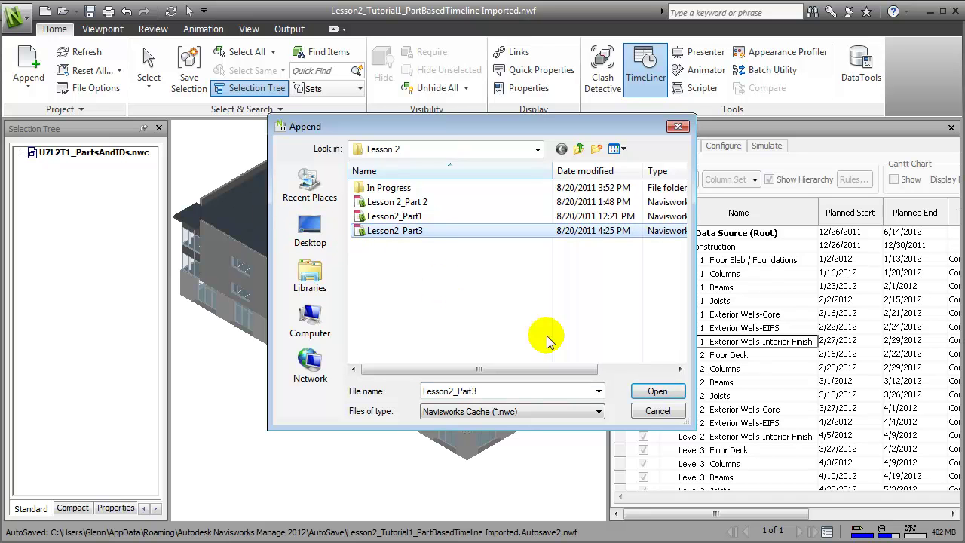
left_click(653, 391)
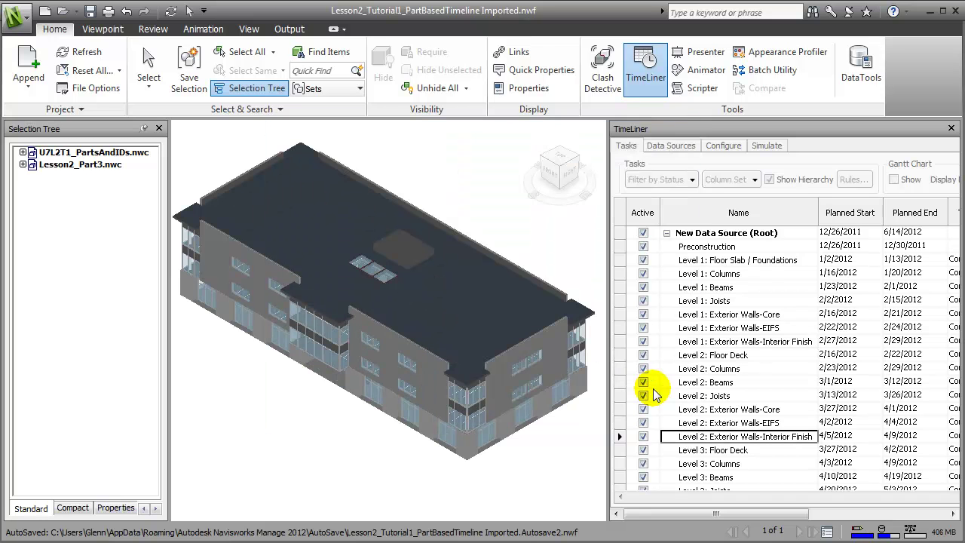
Delete the old U7L2T1_PartsAndIDs.nwc model from the Selection Tree.
left_click(61, 156)
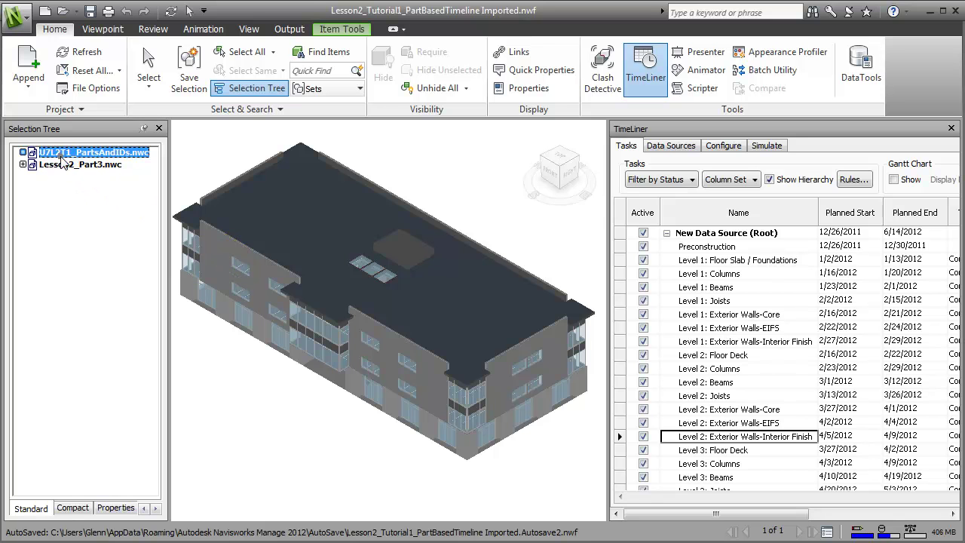
right_click(61, 156)
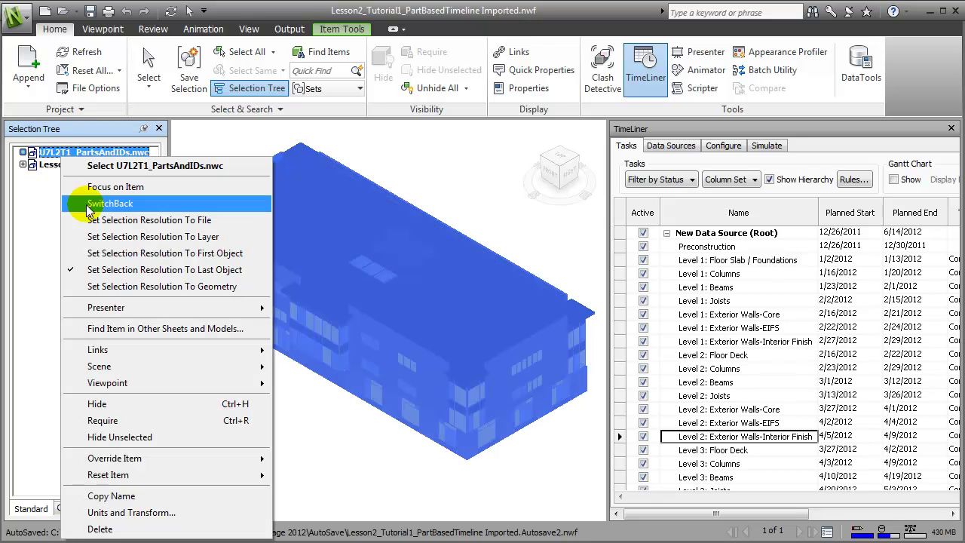
left_click(116, 529)
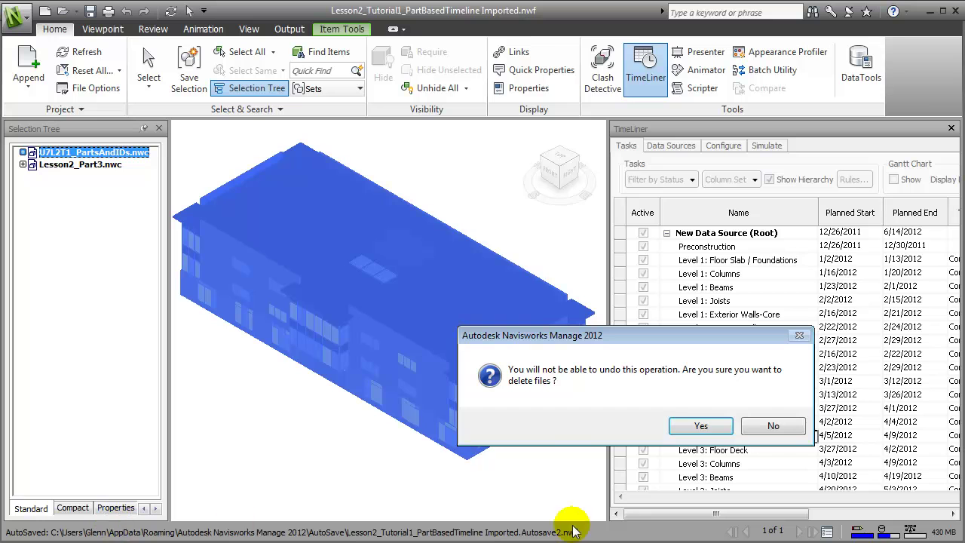
left_click(701, 428)
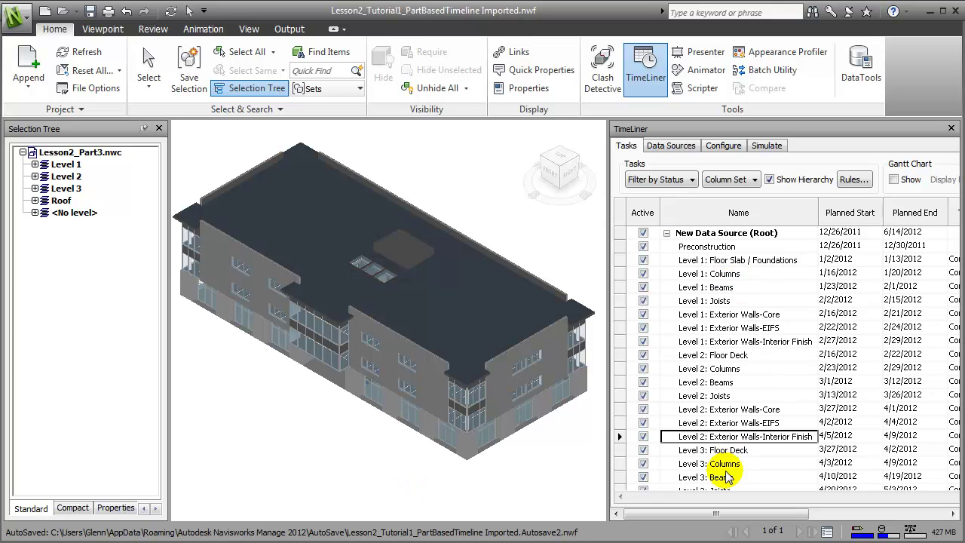
Delete the old New Data Source root task and remove the old CSV data source.
left_click(626, 236)
right_click(625, 235)
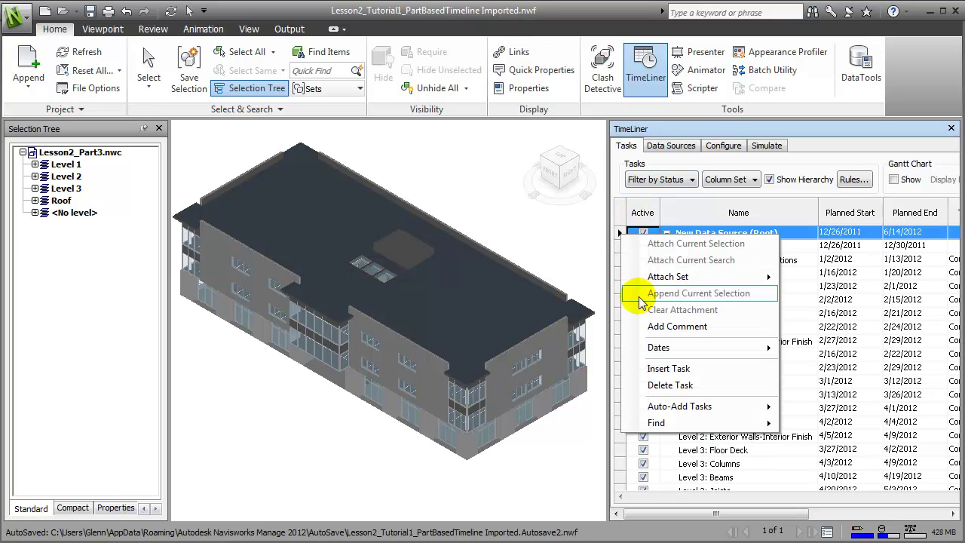
left_click(671, 386)
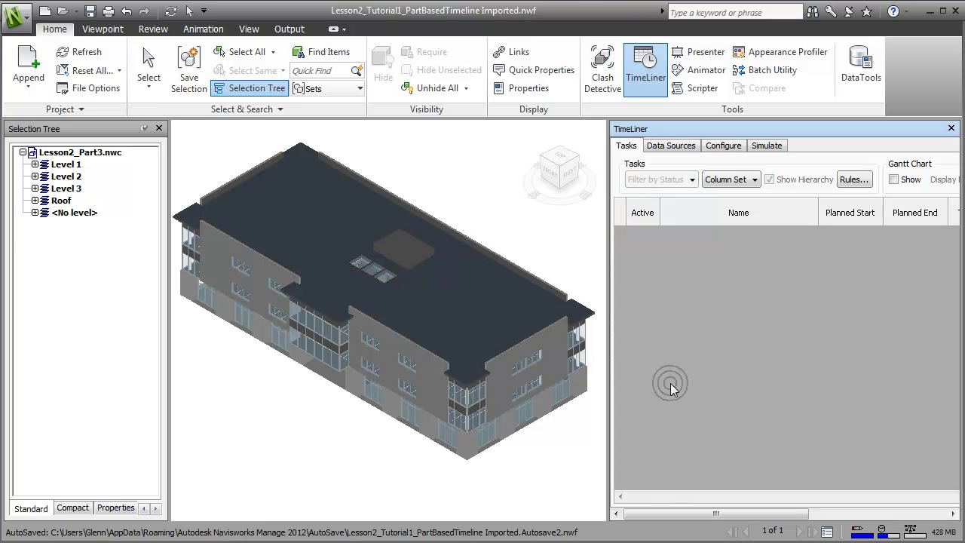
left_click(675, 144)
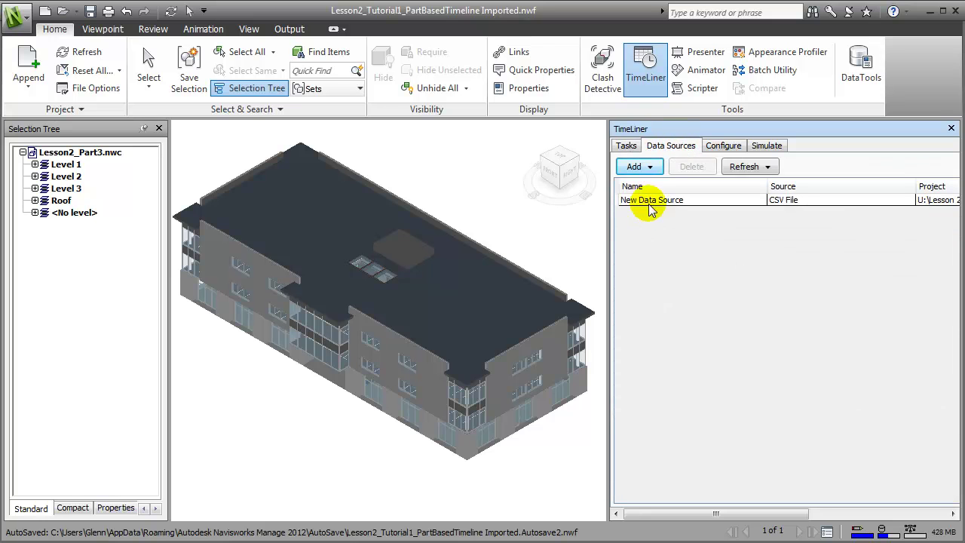
left_click(623, 206)
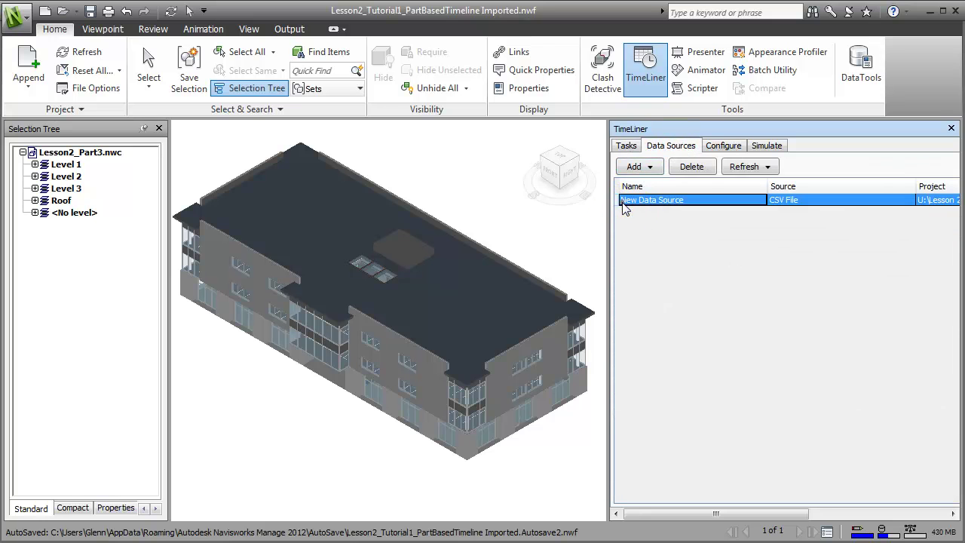
right_click(626, 208)
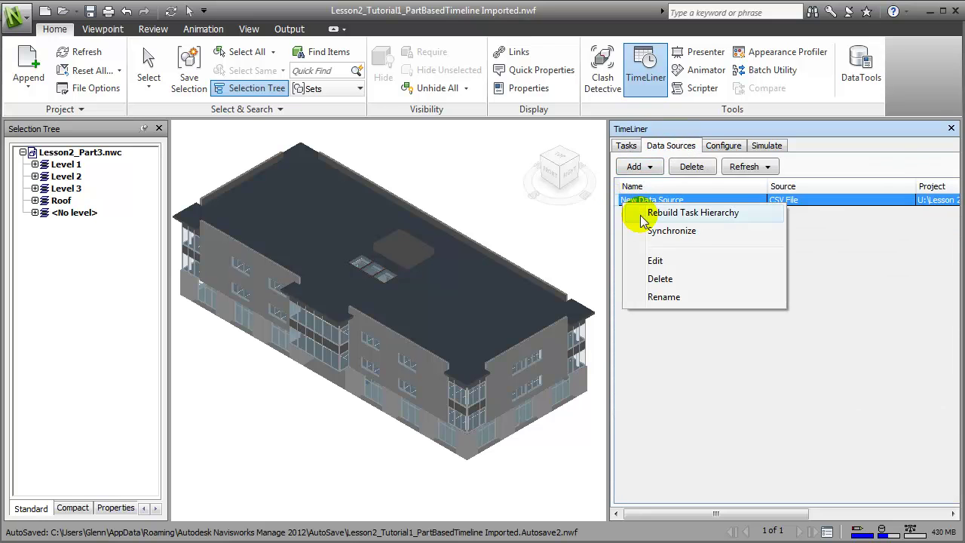
left_click(660, 278)
Add Lesson2_Timeline_Part3_CSV as a new CSV data source, accepting the Field Selector mapping.
left_click(643, 169)
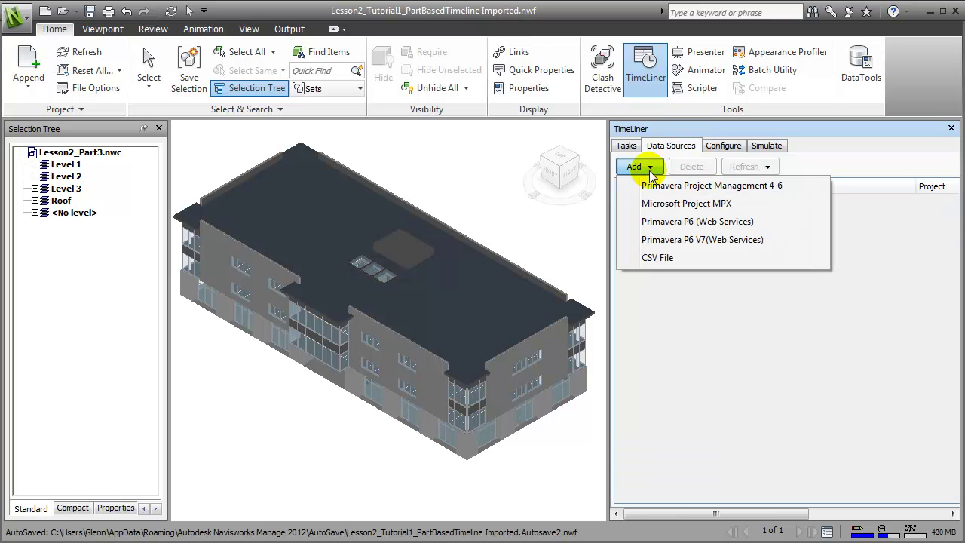
left_click(656, 258)
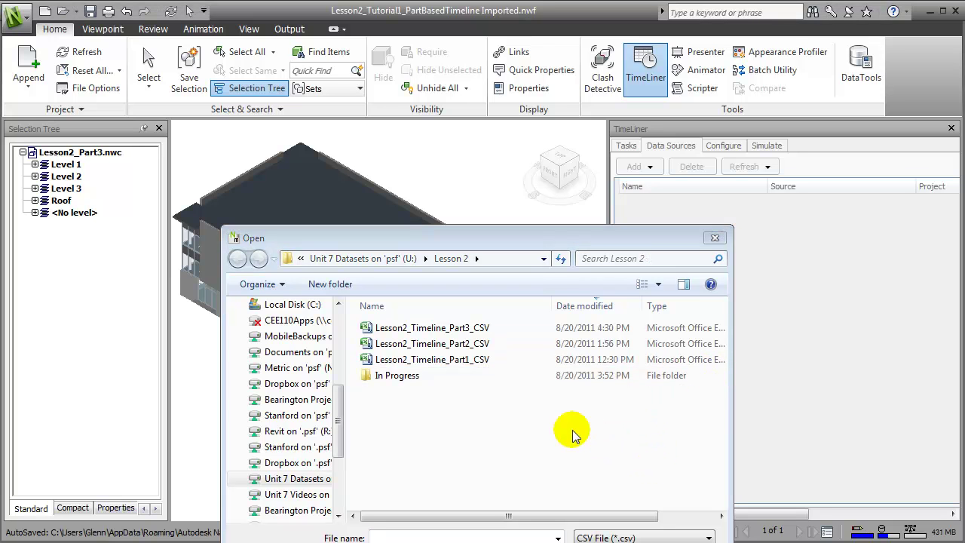
left_click(428, 328)
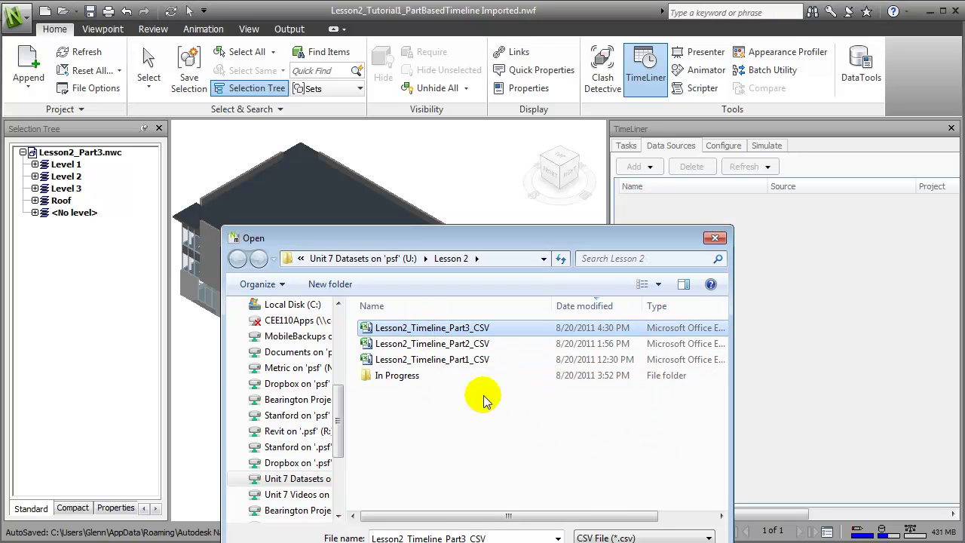
key("Return")
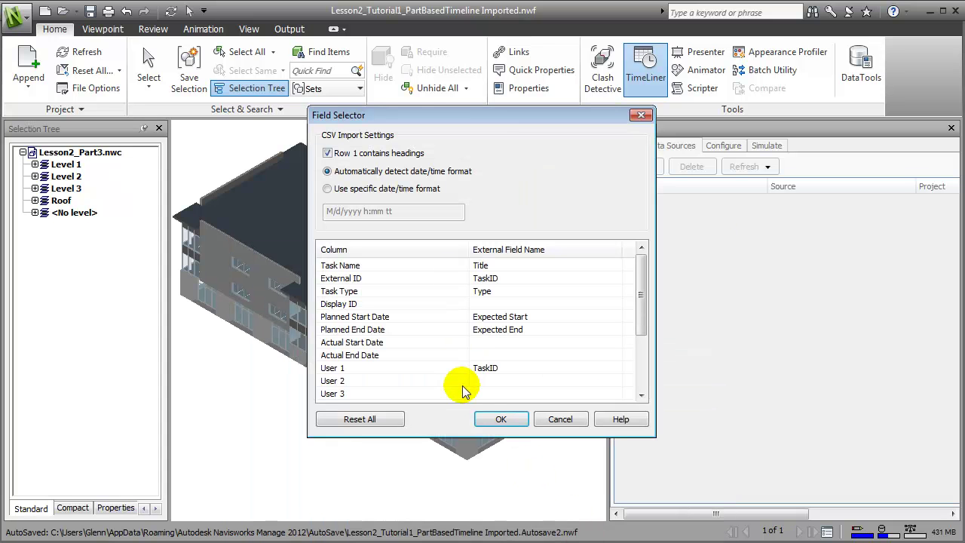
left_click(500, 420)
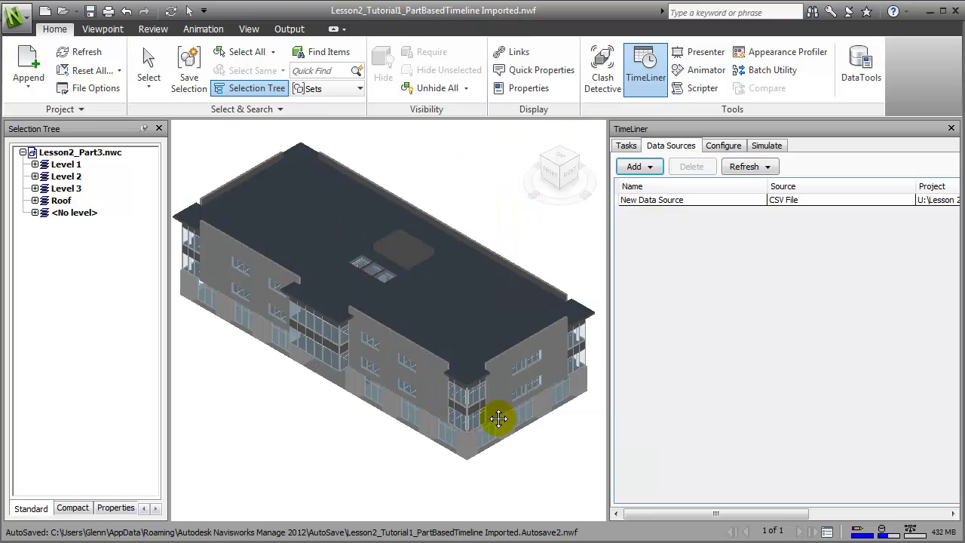
Refresh all data sources and rebuild the task hierarchy.
left_click(632, 200)
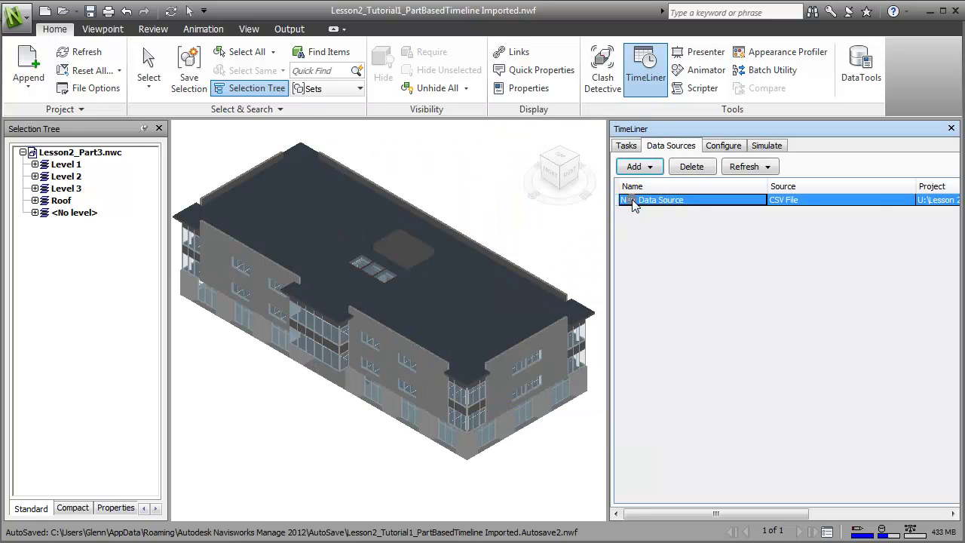
left_click(754, 169)
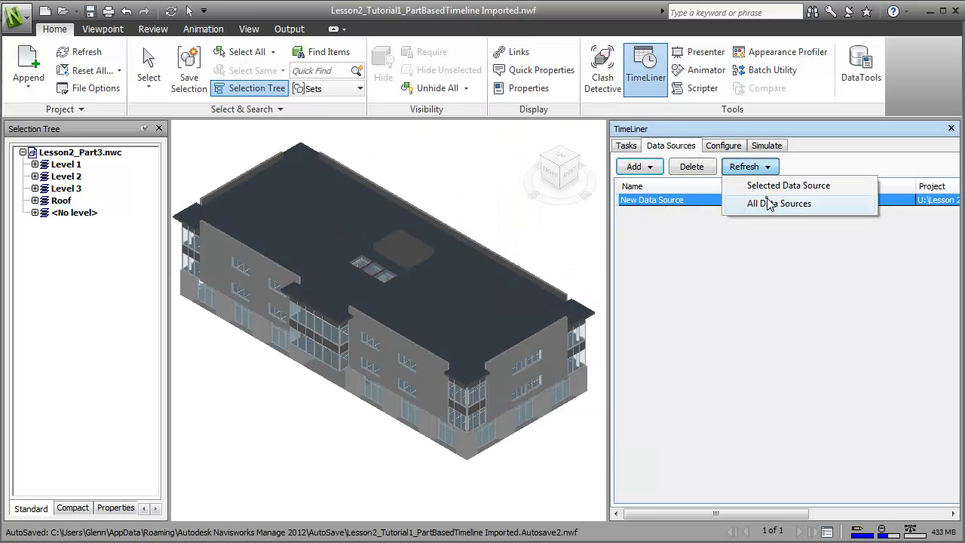
left_click(764, 203)
left_click(596, 449)
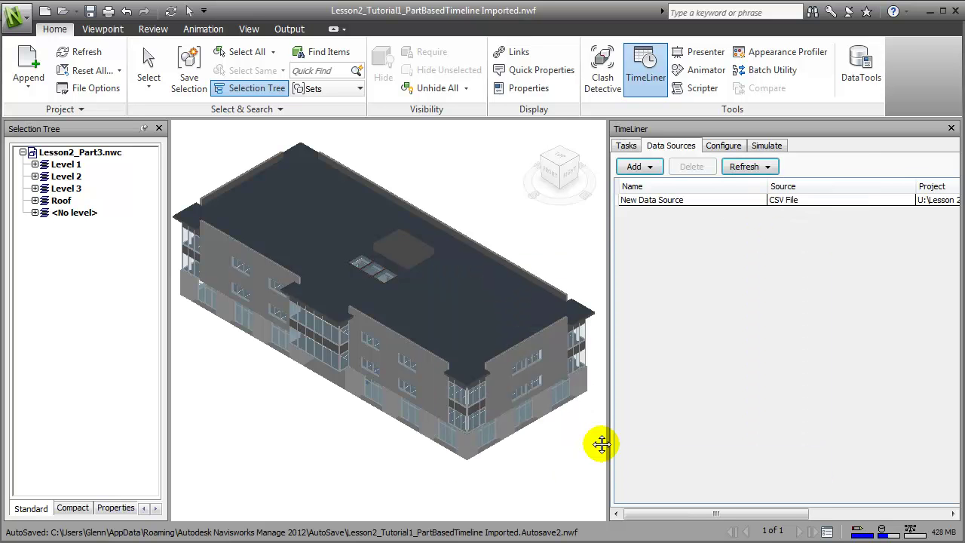
From the TimeLiner Tasks list, bring up the Sets panel via Manage Sets.
left_click(626, 148)
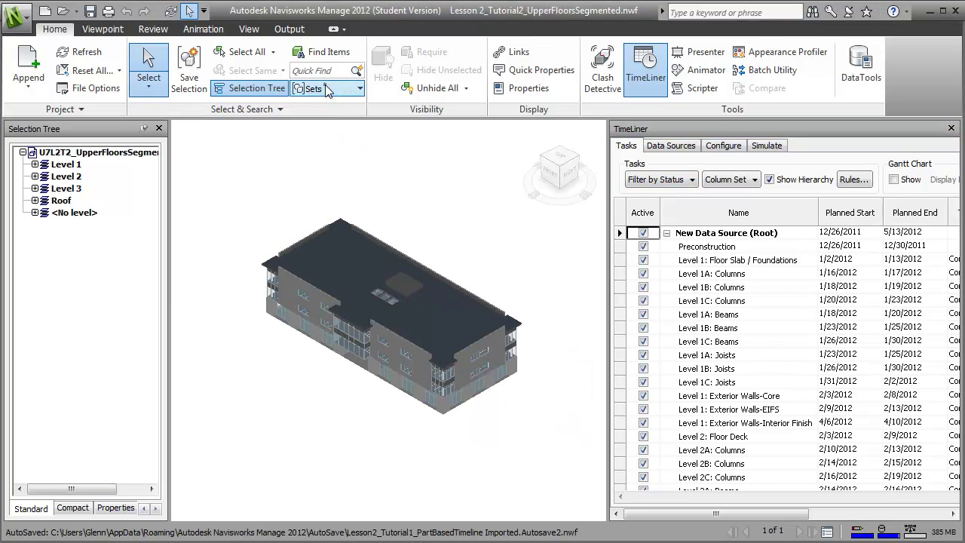
left_click(326, 88)
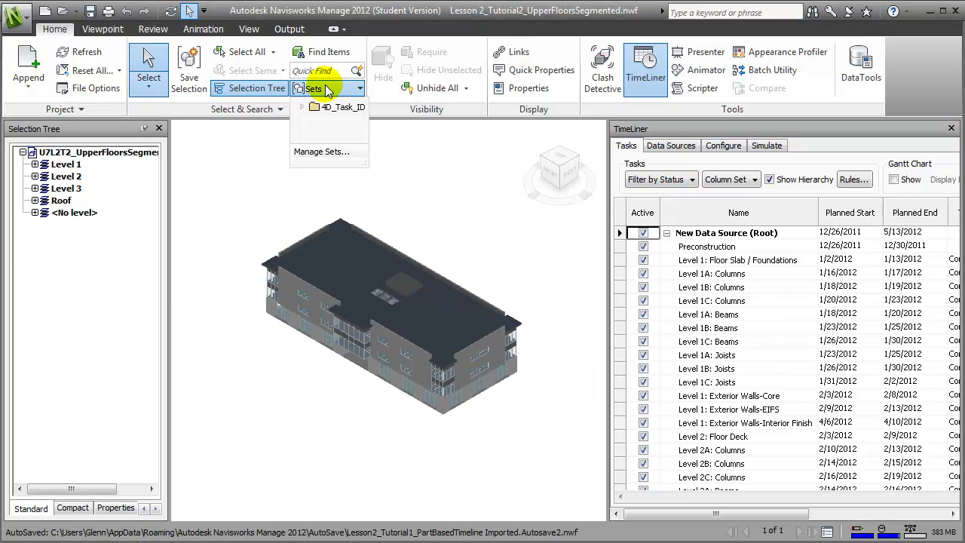
left_click(321, 152)
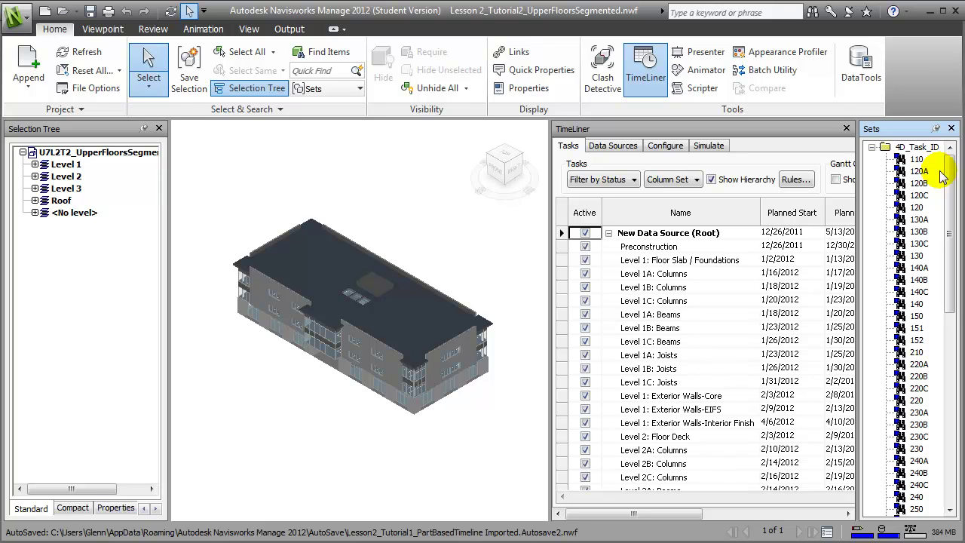
Select sets 120, 120A–120C and 140A–140C in turn to check their objects.
left_click(923, 208)
left_click(925, 214)
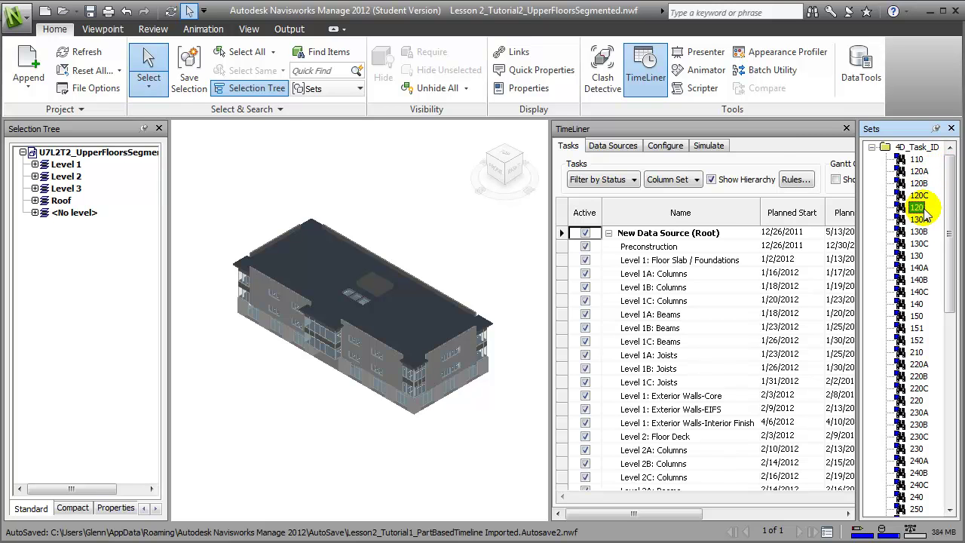
left_click(920, 173)
left_click(921, 173)
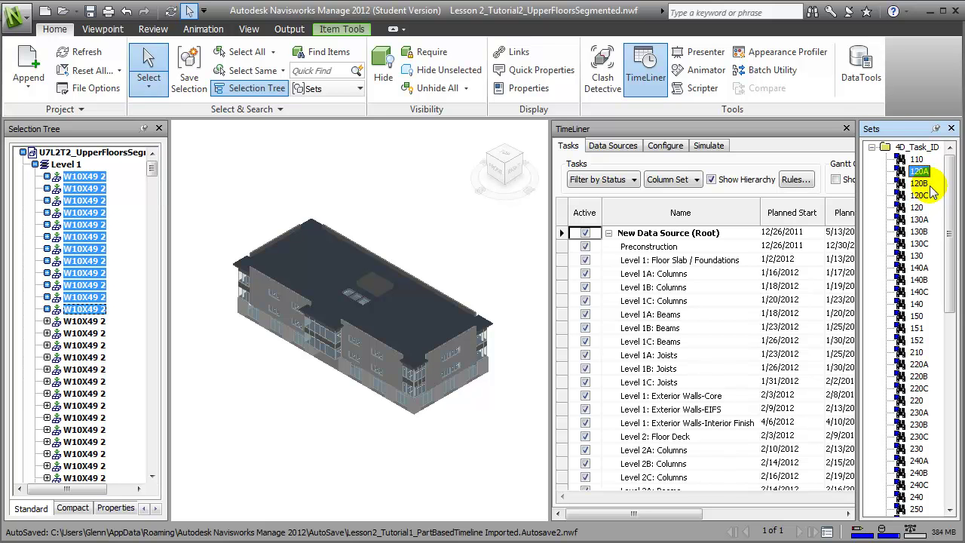
left_click(921, 185)
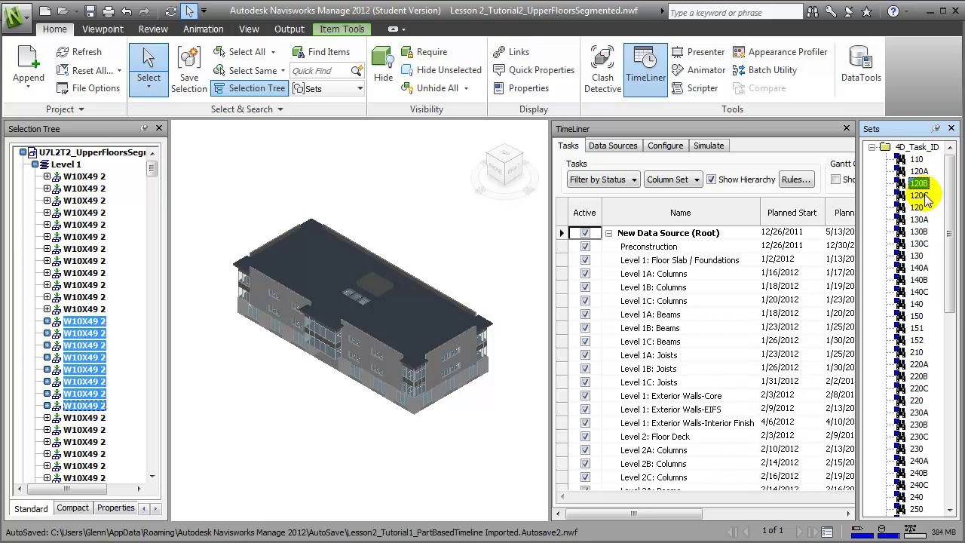
left_click(921, 196)
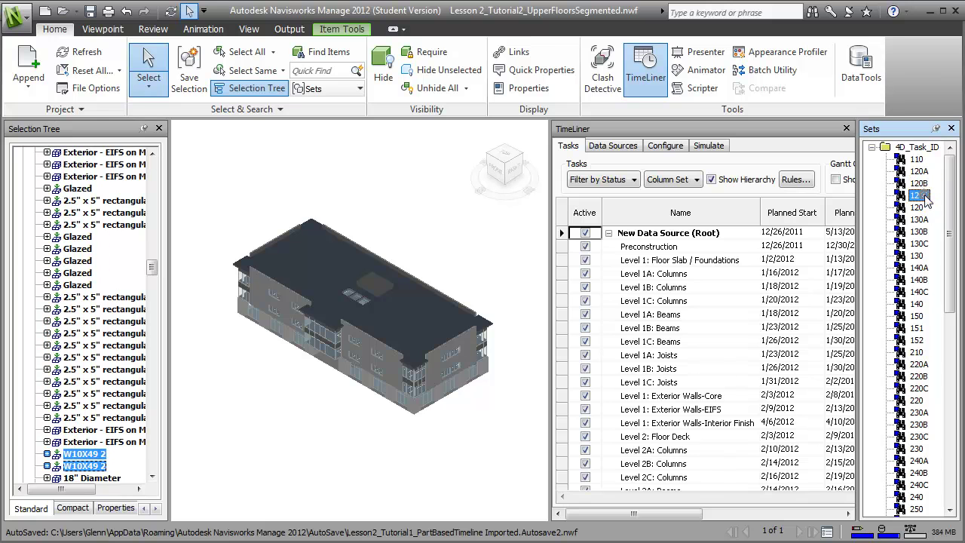
left_click(920, 268)
left_click(920, 279)
left_click(920, 293)
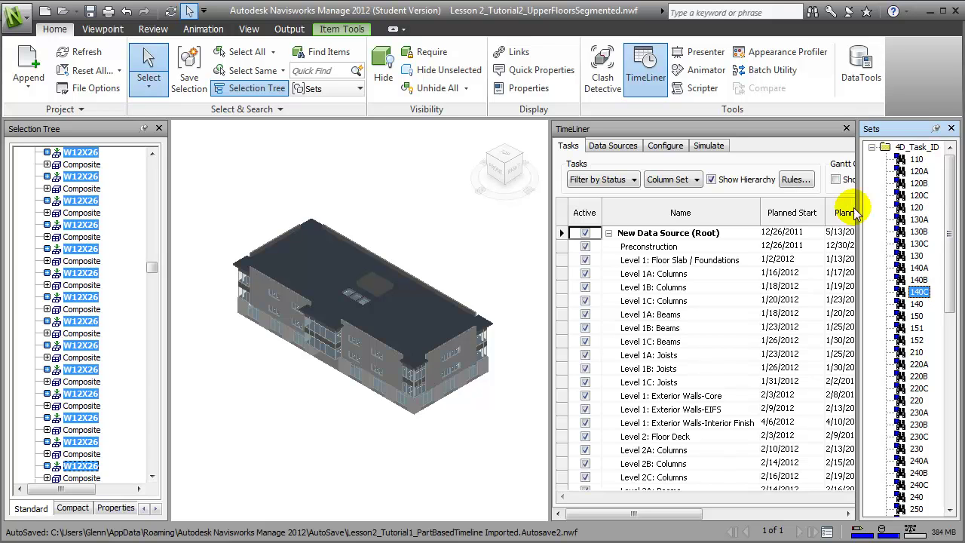
Apply the TimeLiner rule that attaches each task to its same-named selection set.
left_click(797, 181)
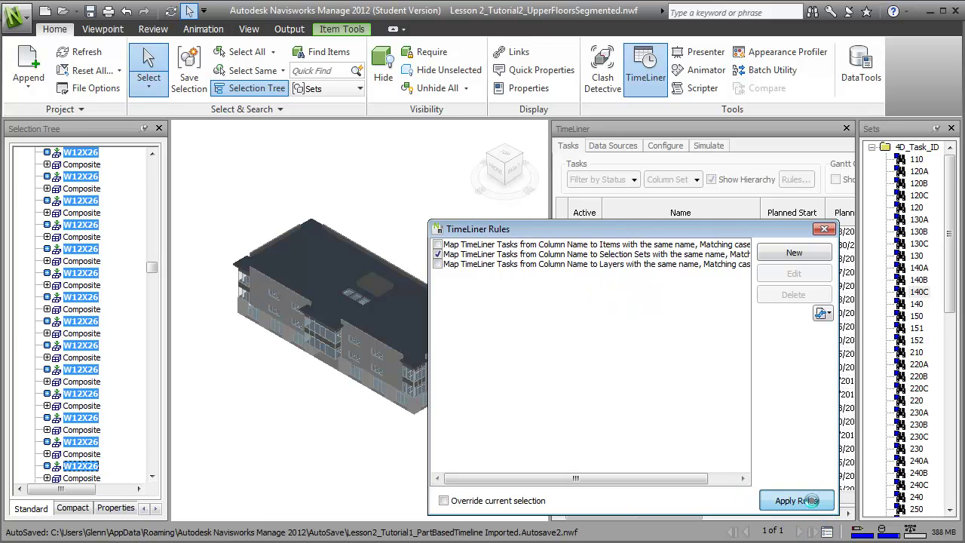
left_click(796, 501)
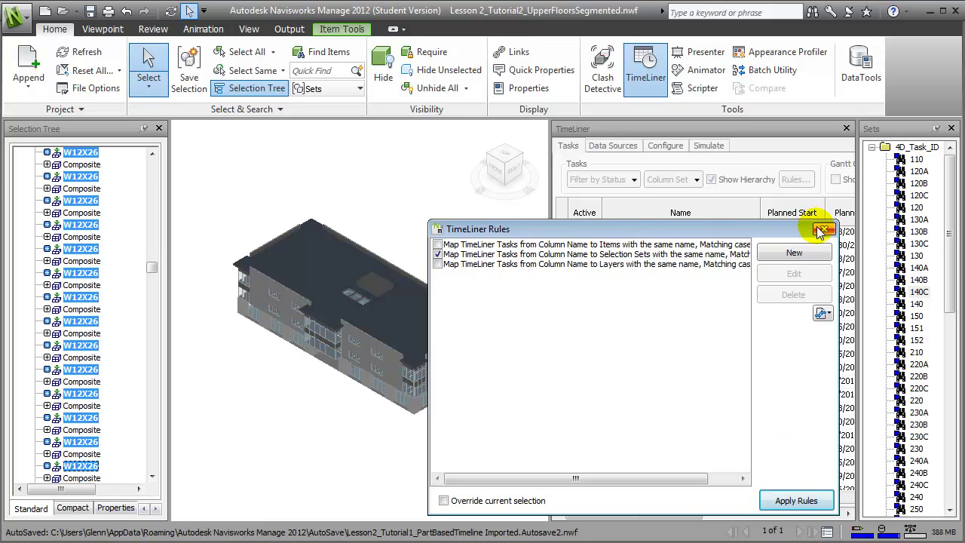
left_click(824, 228)
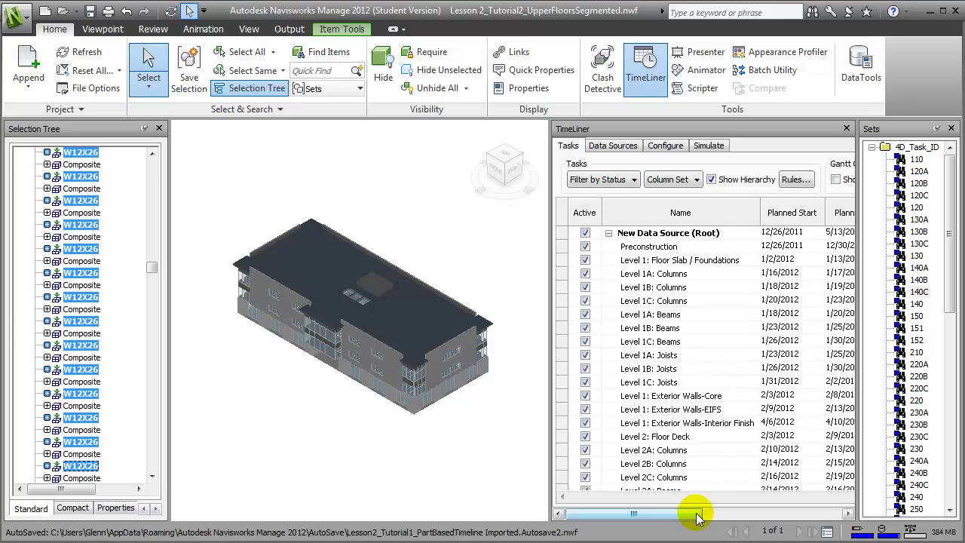
Review the Attached column for tasks 120A–140C, then close the Sets panel.
left_click_drag(698, 513, 840, 523)
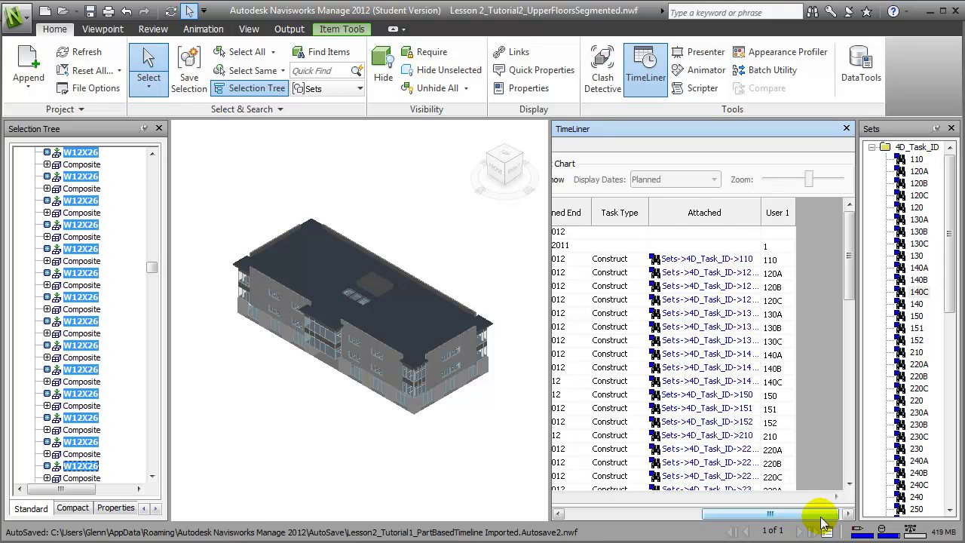
left_click_drag(824, 523, 656, 520)
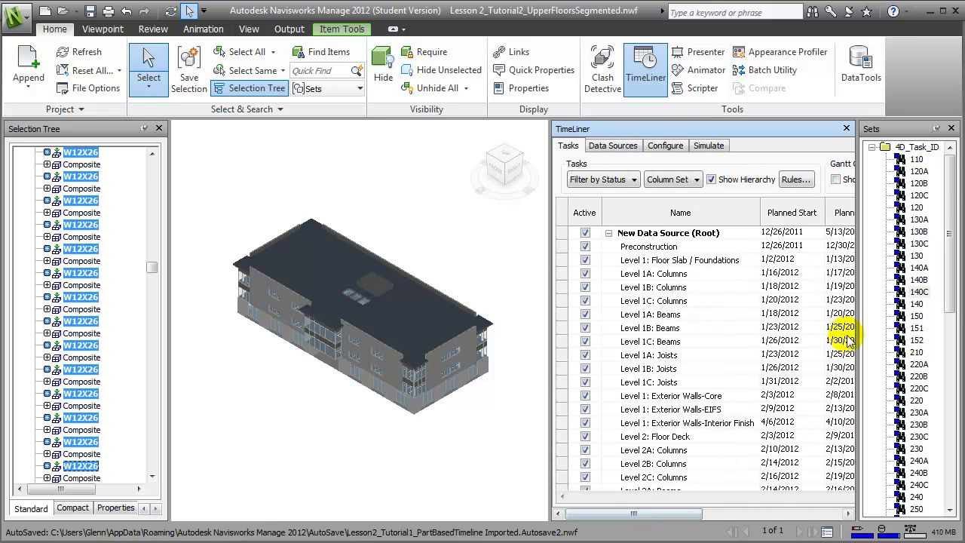
left_click(952, 129)
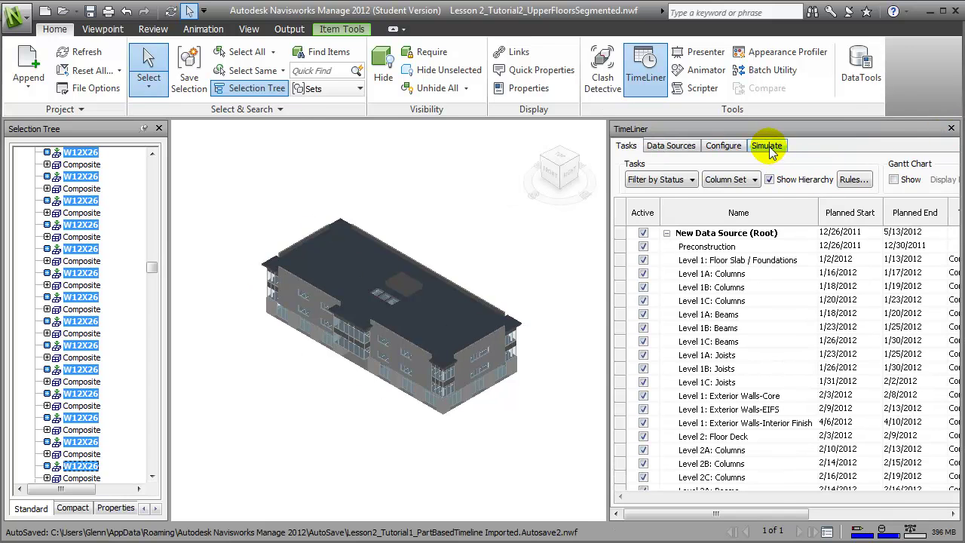
Confirm Planned simulation settings with 1-day intervals and 60-second playback, starting 12/26/2011.
left_click(766, 147)
left_click(755, 204)
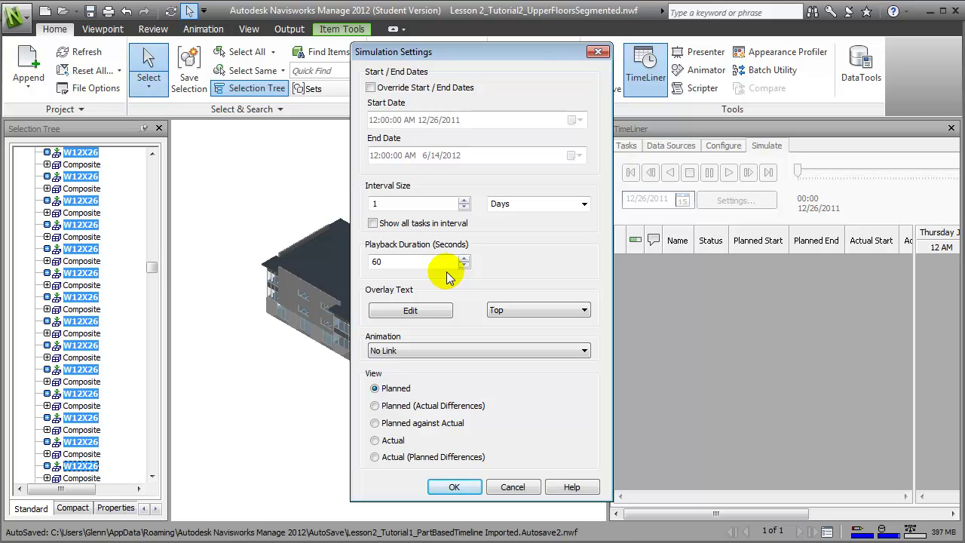
left_click(455, 488)
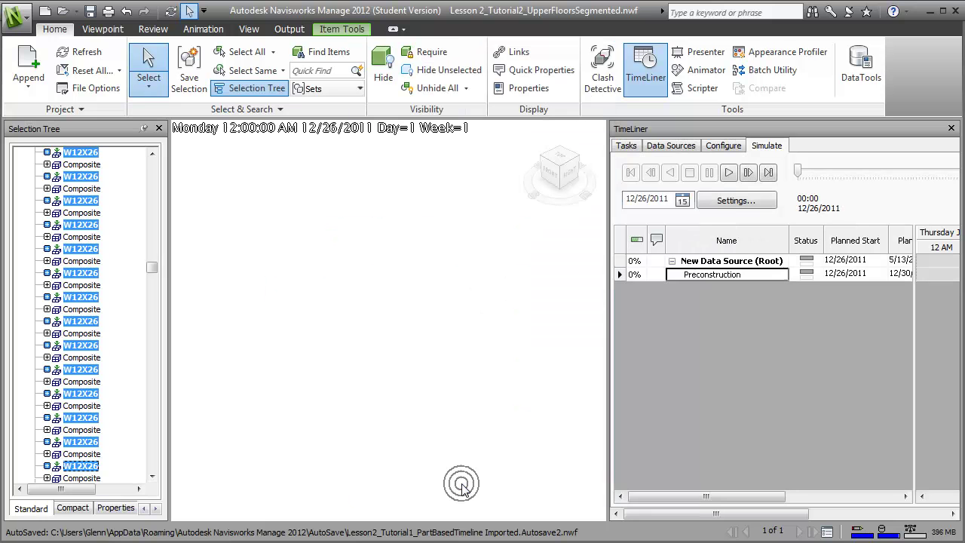
Play the TimeLiner construction simulation through zones A, B and C.
left_click(730, 172)
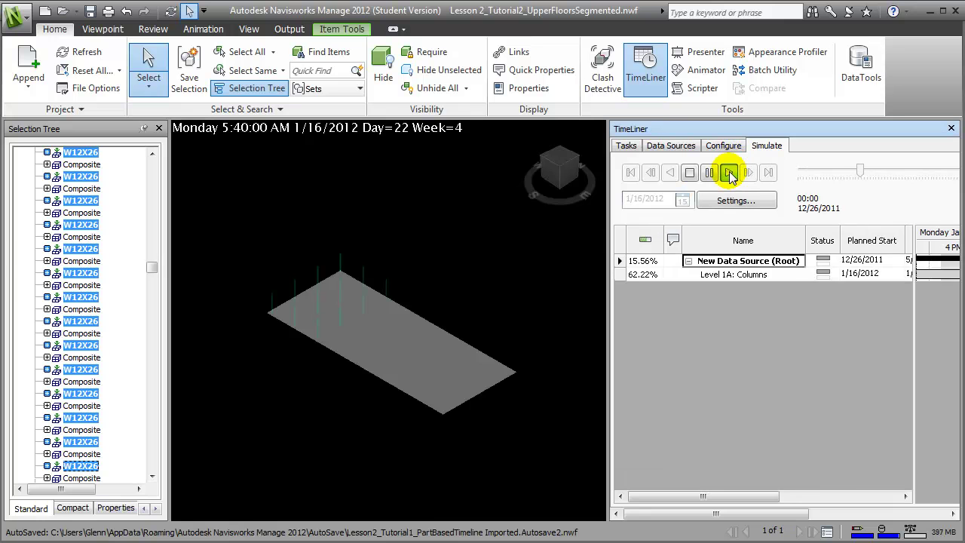